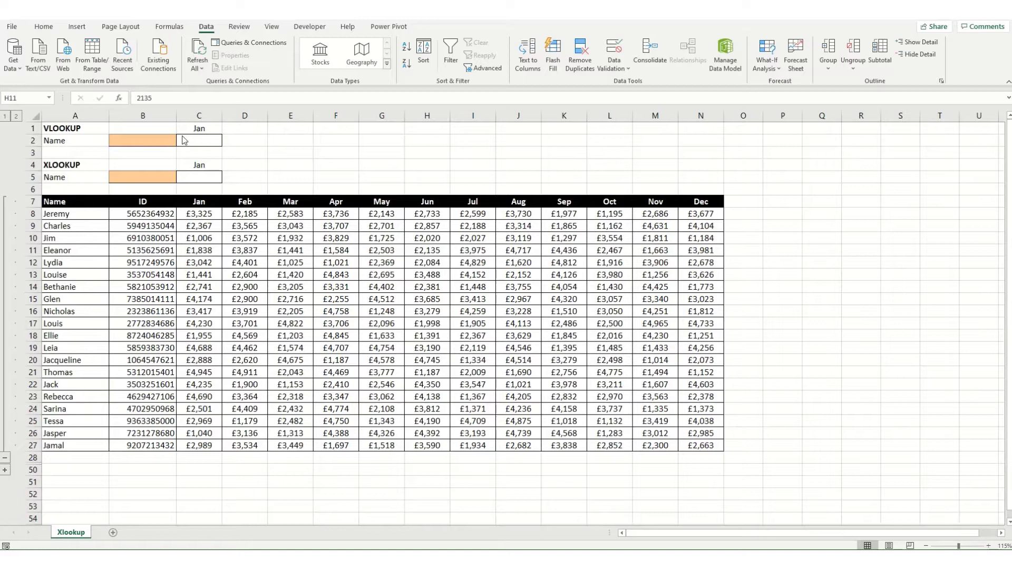
- Choose Charles from the name dropdown in B2
left_click(203, 140)
left_click(169, 141)
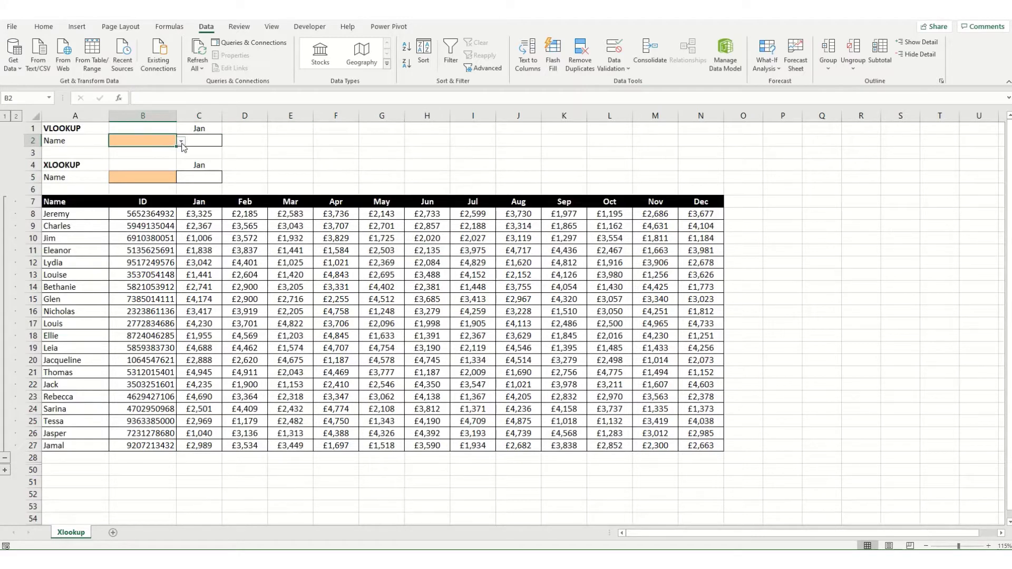
left_click(180, 141)
left_click(124, 159)
- Enter =VLOOKUP($B$2,$A$7:$N$27,3,FALSE) in C2, returning Charles's January figure £2,367
left_click(203, 140)
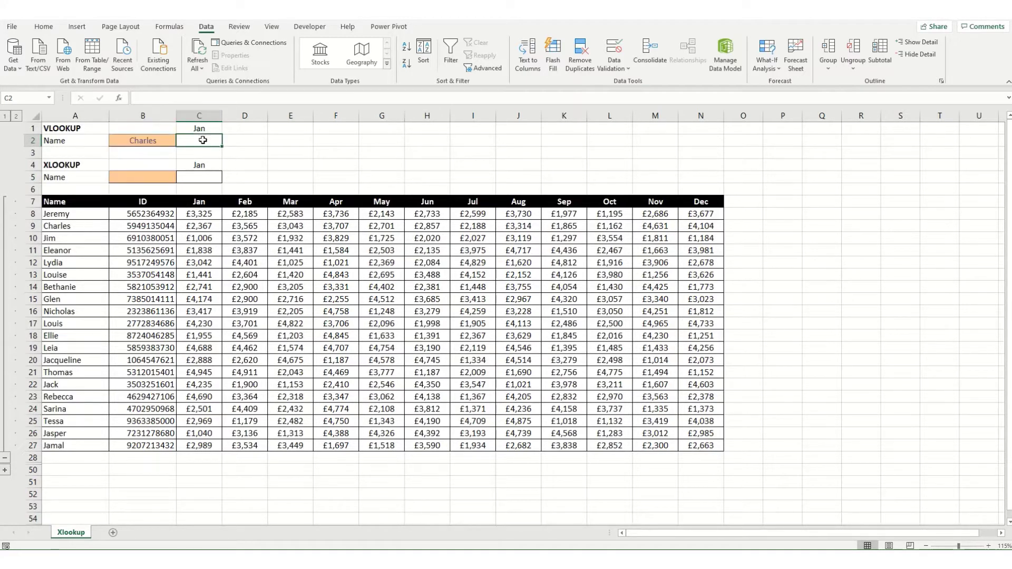
type("=vlookup")
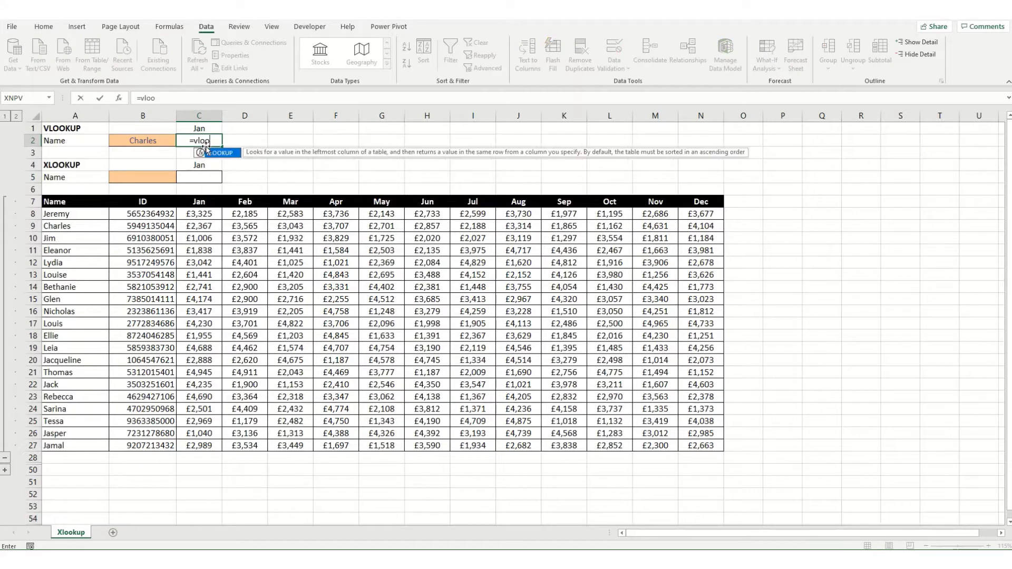
key("Tab")
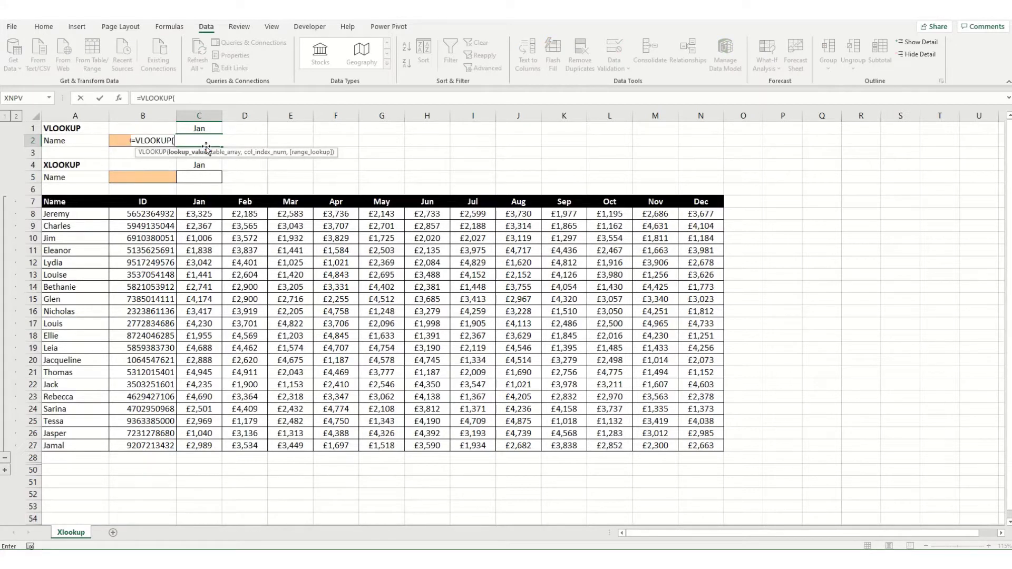
left_click(128, 140)
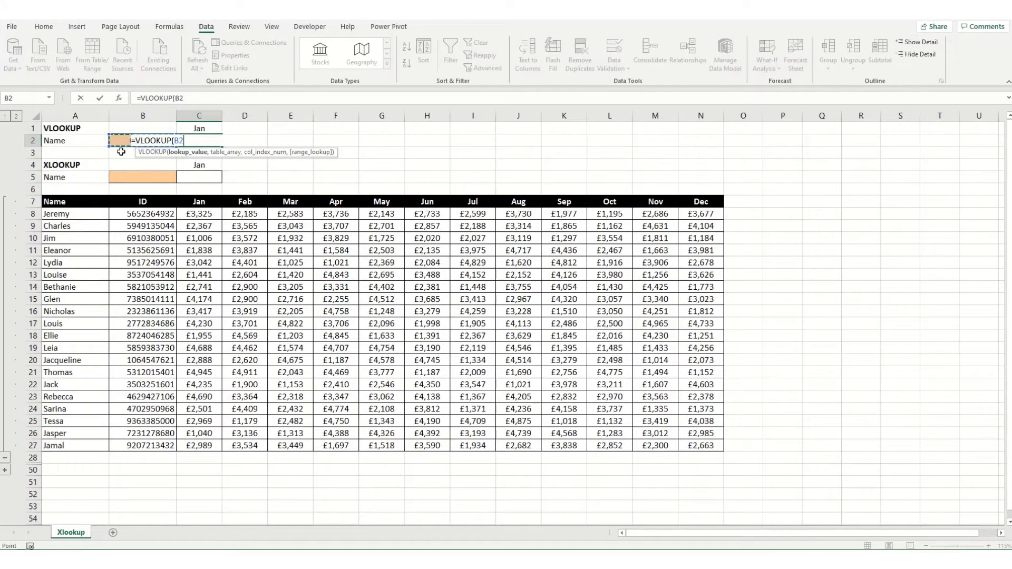
key("F4")
type(",")
left_click_drag(69, 203, 690, 445)
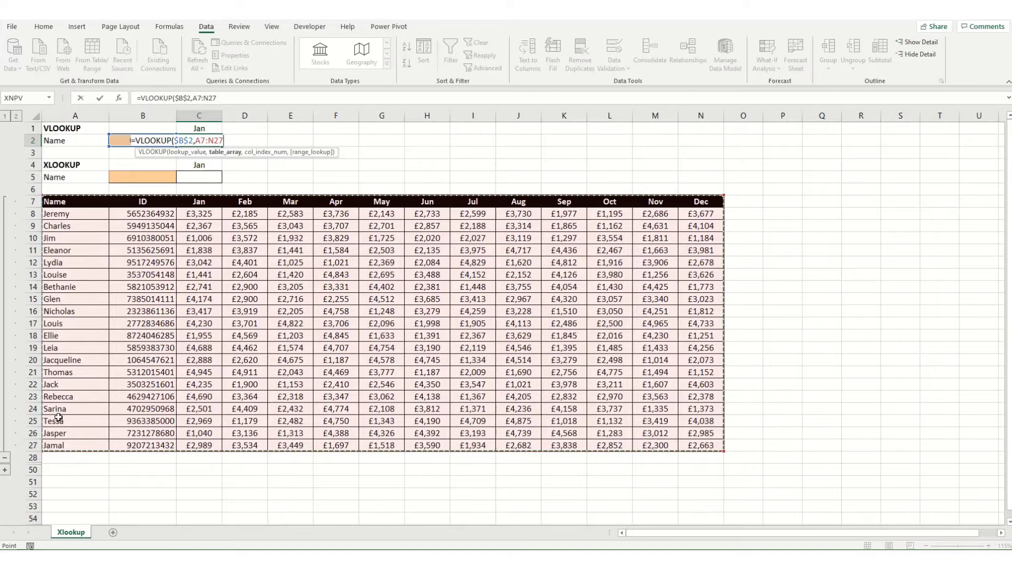
key("F4")
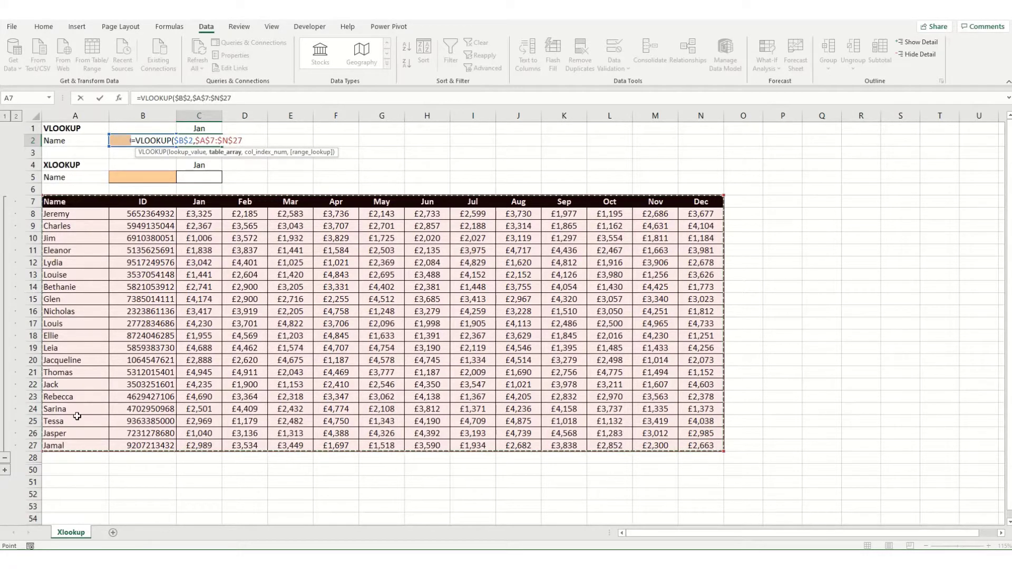
type(",")
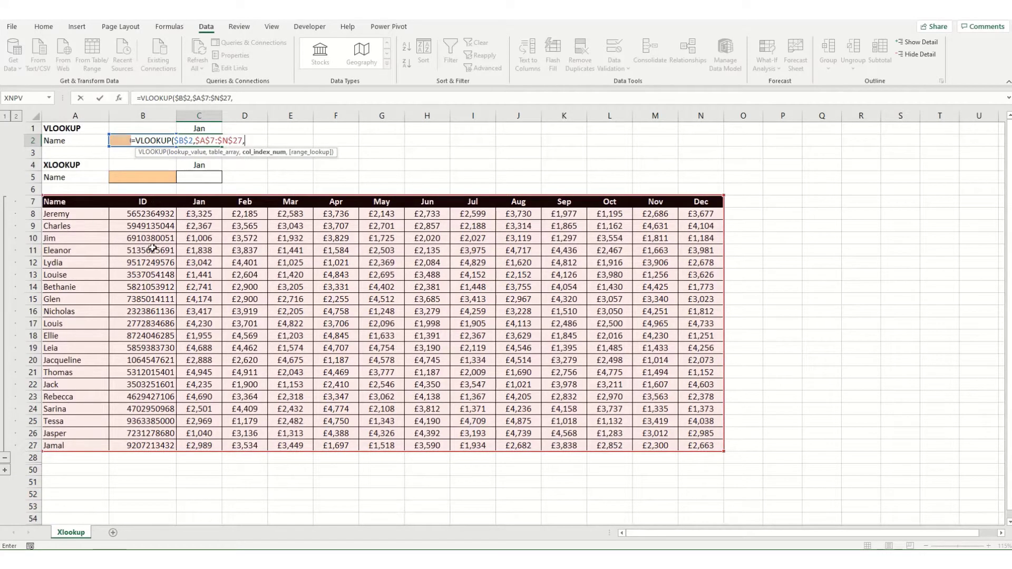
type("3,")
key("Down")
key("Tab")
key("Tab")
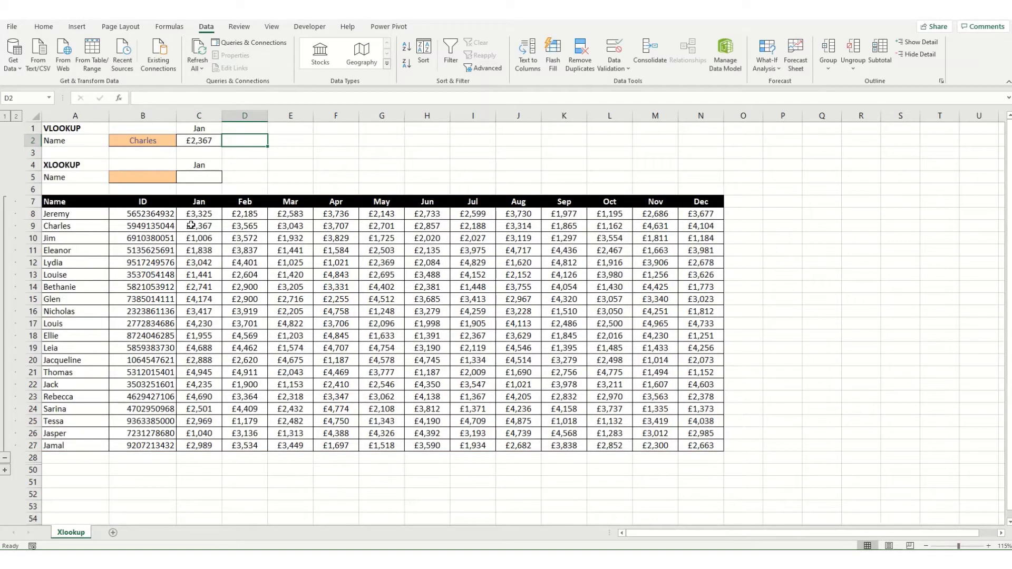
- Switch B2's lookup name to Bethanie from the dropdown so the VLOOKUP returns £2,741
left_click(153, 142)
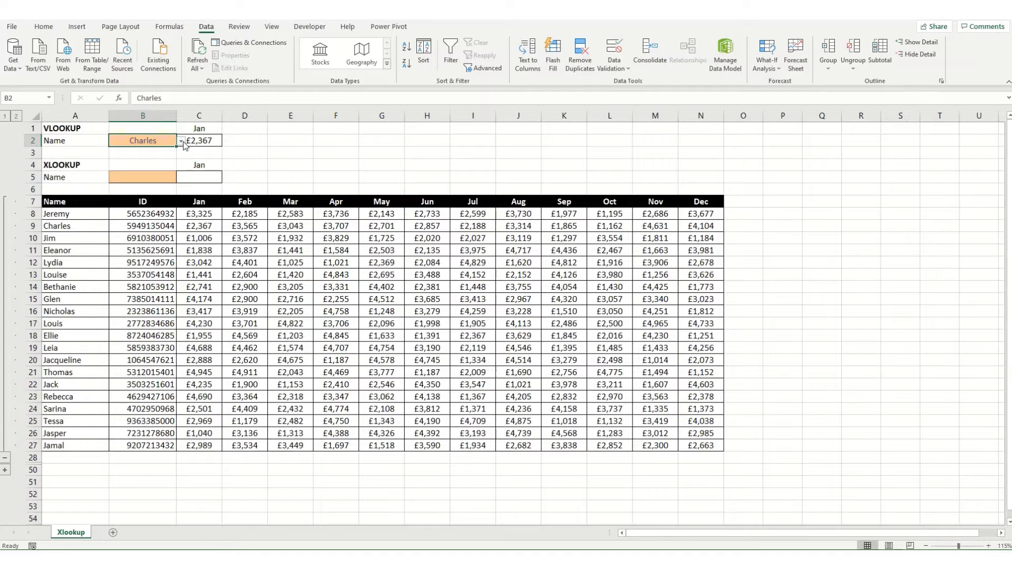
left_click(181, 141)
left_click(129, 197)
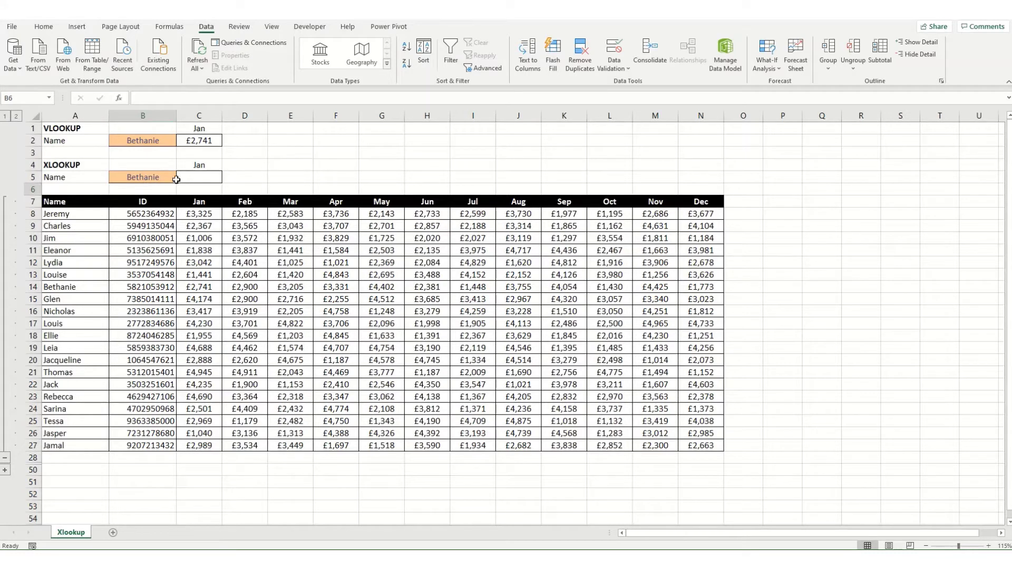
left_click(194, 179)
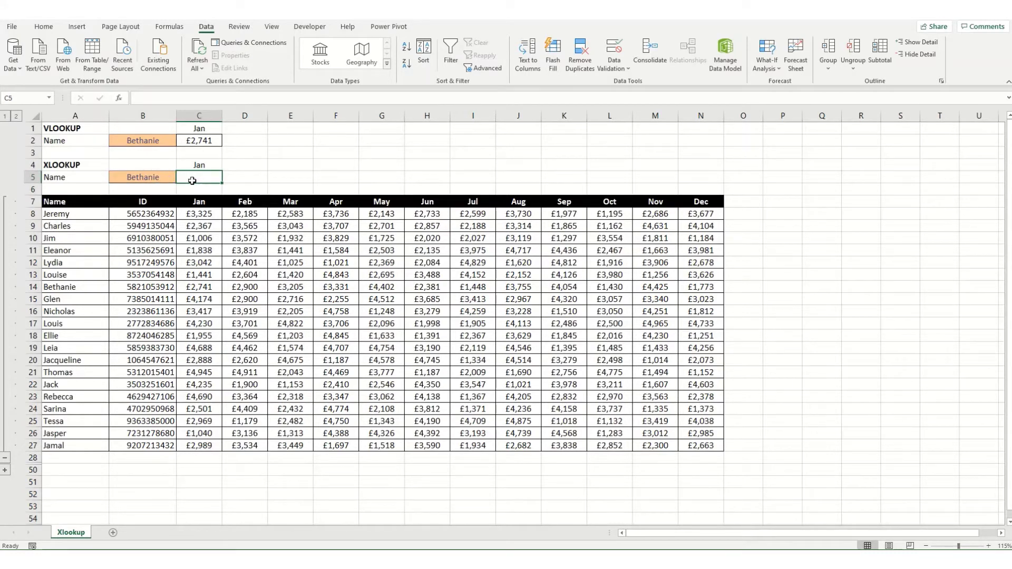
- Enter =XLOOKUP($B$5,$A$7:$A$27,$C$7:$C$27) in C5, returning Bethanie's January £2,741
type("=xl")
key("Tab")
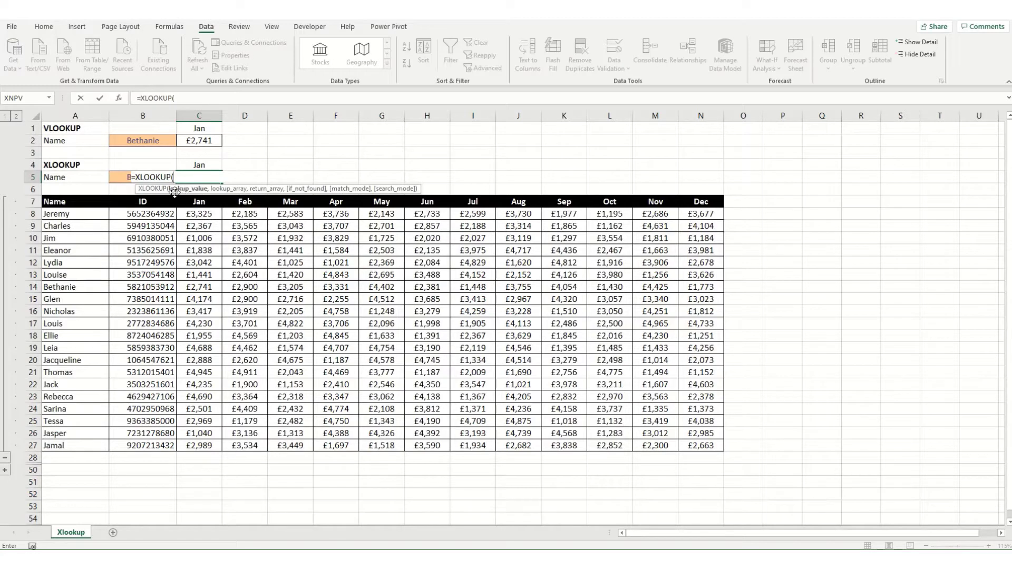
left_click(115, 175)
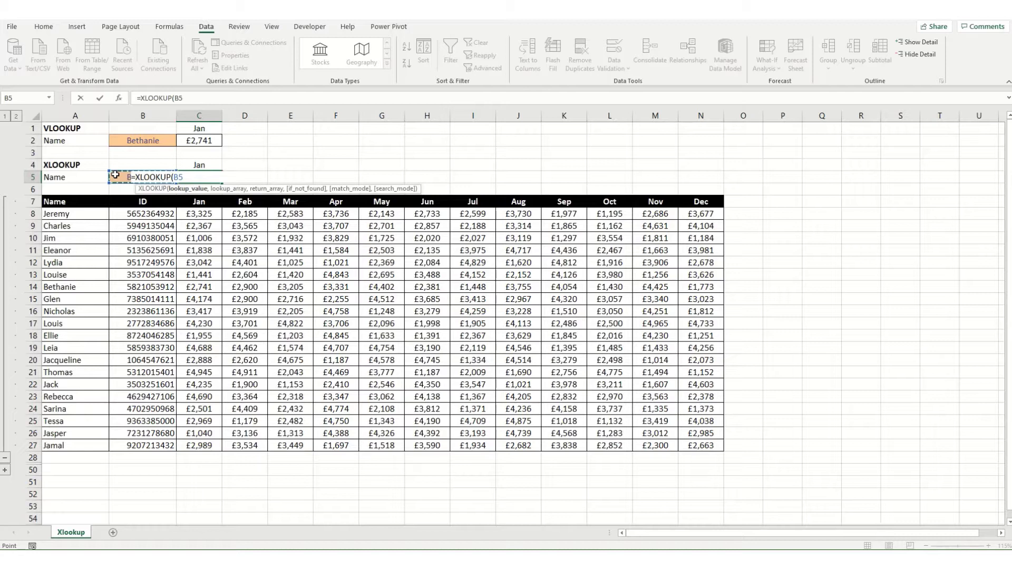
key("F4")
type(",")
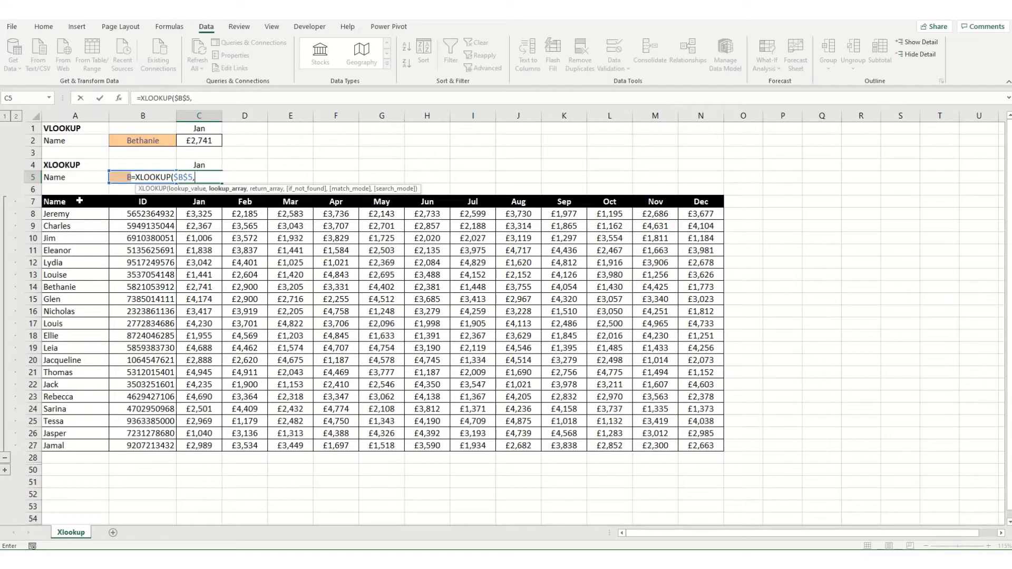
left_click_drag(79, 201, 54, 445)
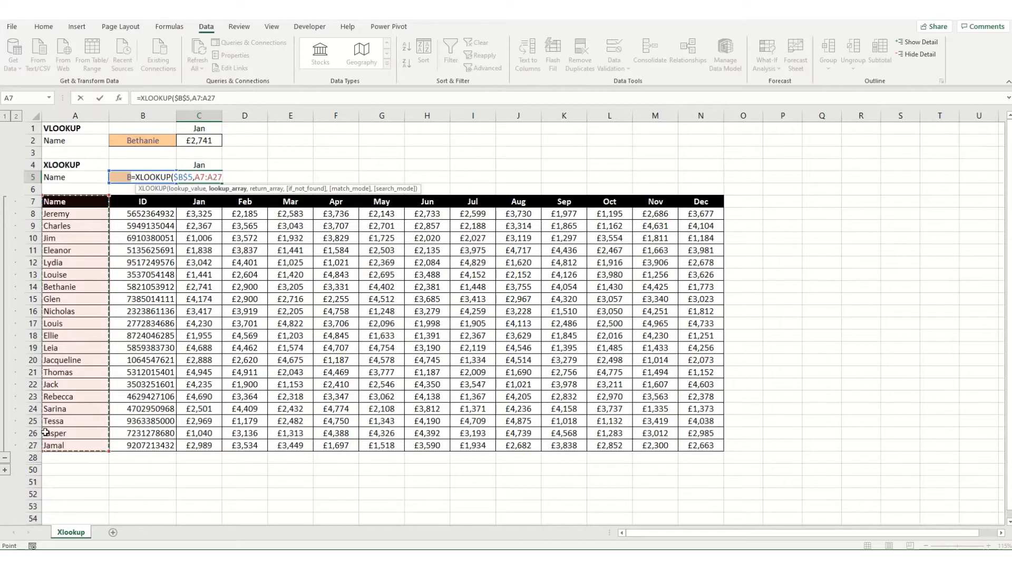
key("F4")
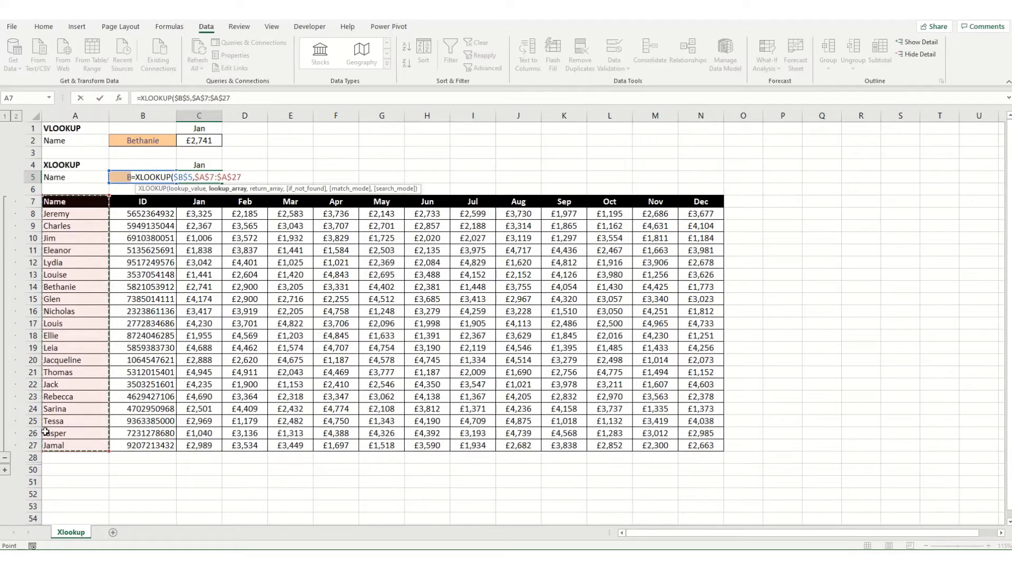
type(",")
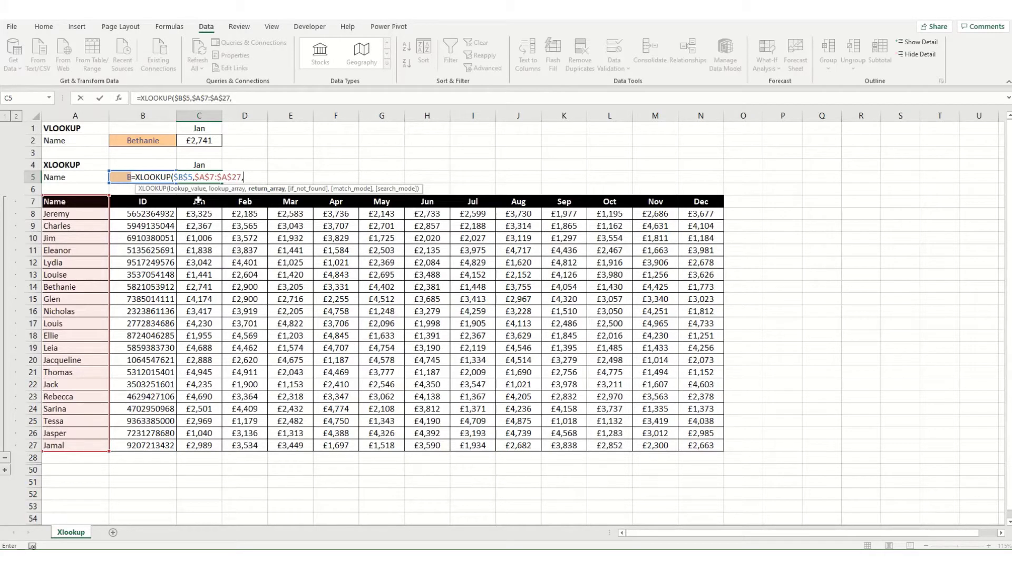
left_click_drag(198, 201, 199, 445)
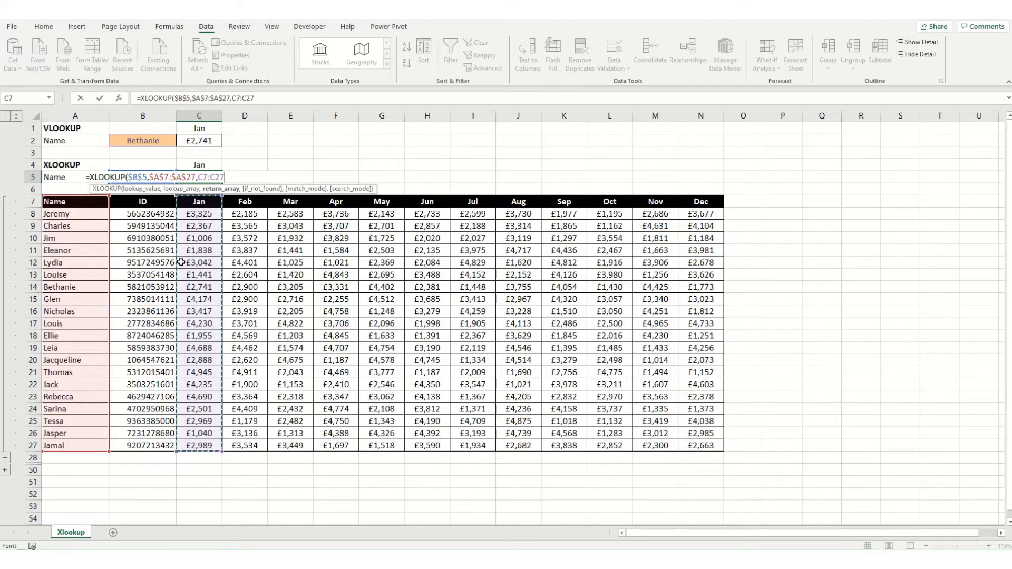
key("F4")
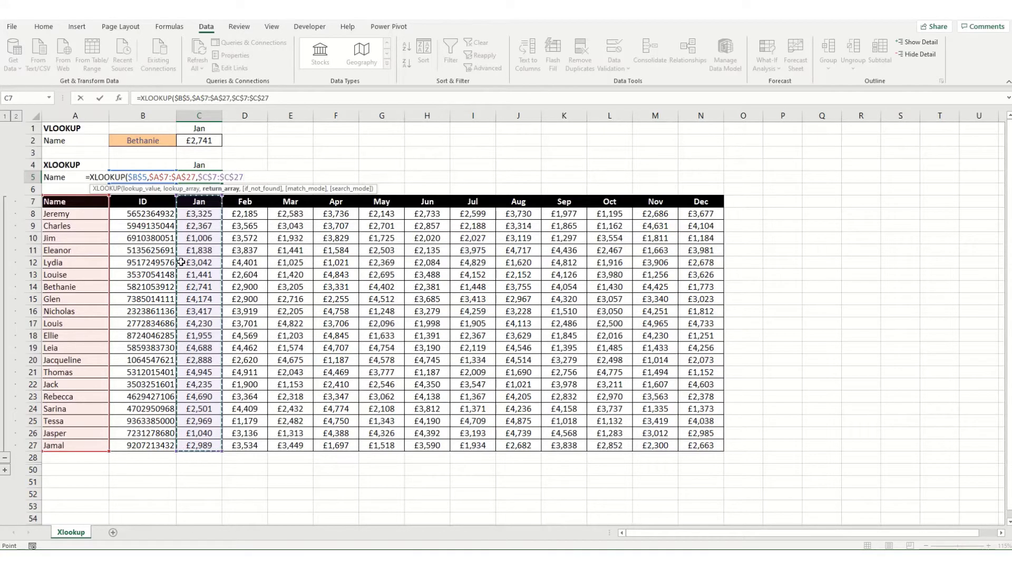
key("Return")
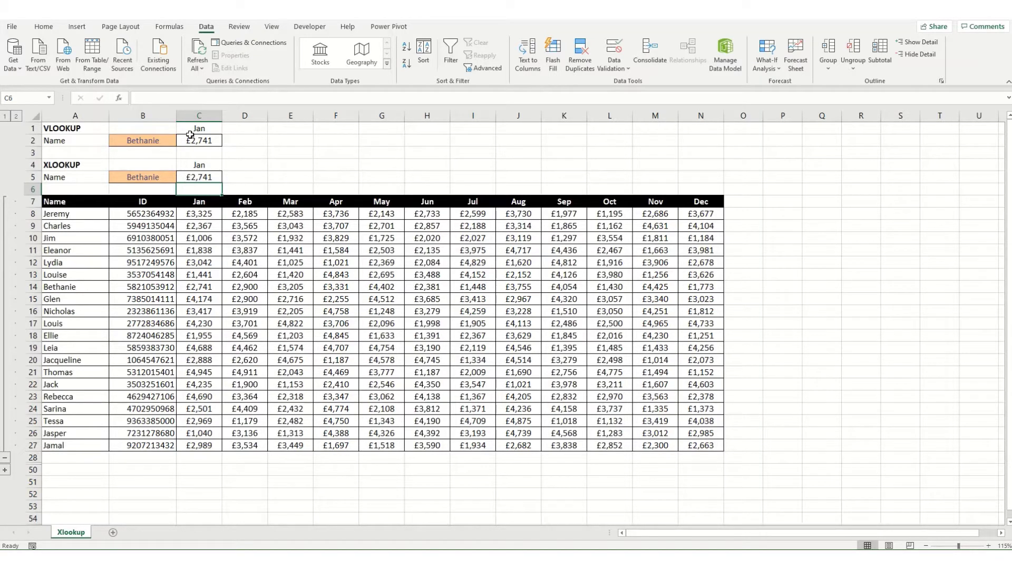
- Review C5's XLOOKUP formula and confirm it unchanged
left_click(200, 176)
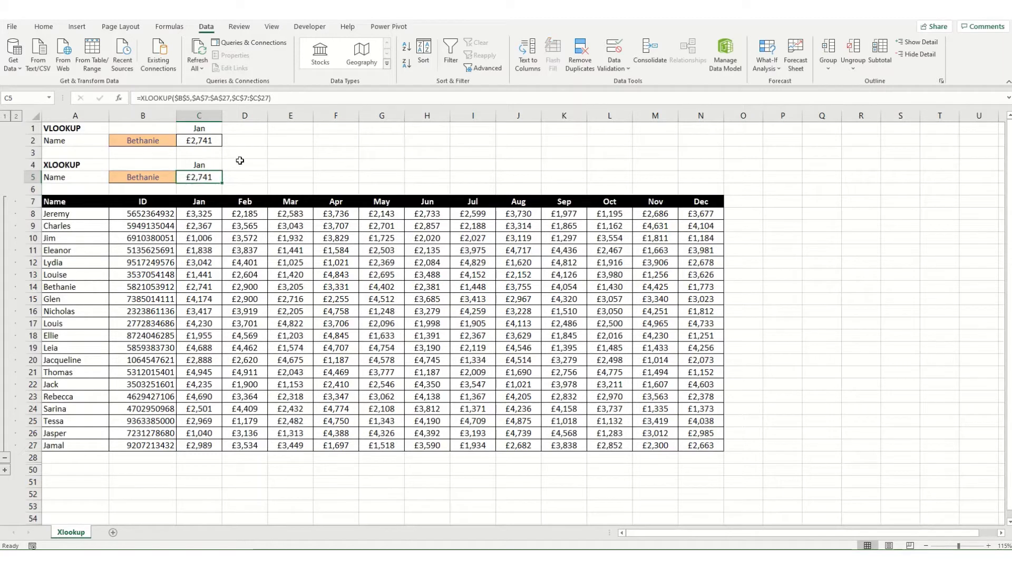
left_click(269, 98)
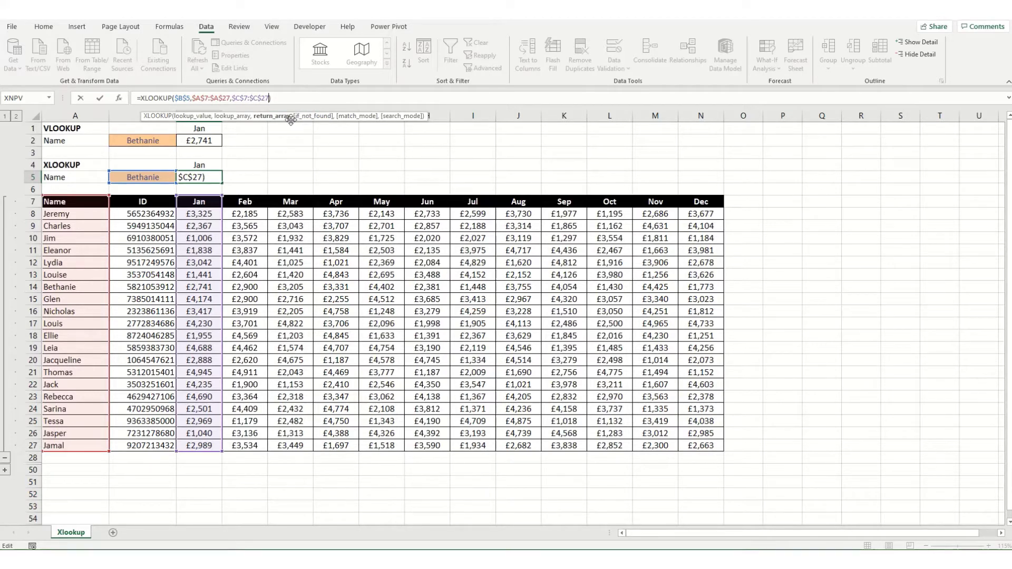
key("ctrl+Return")
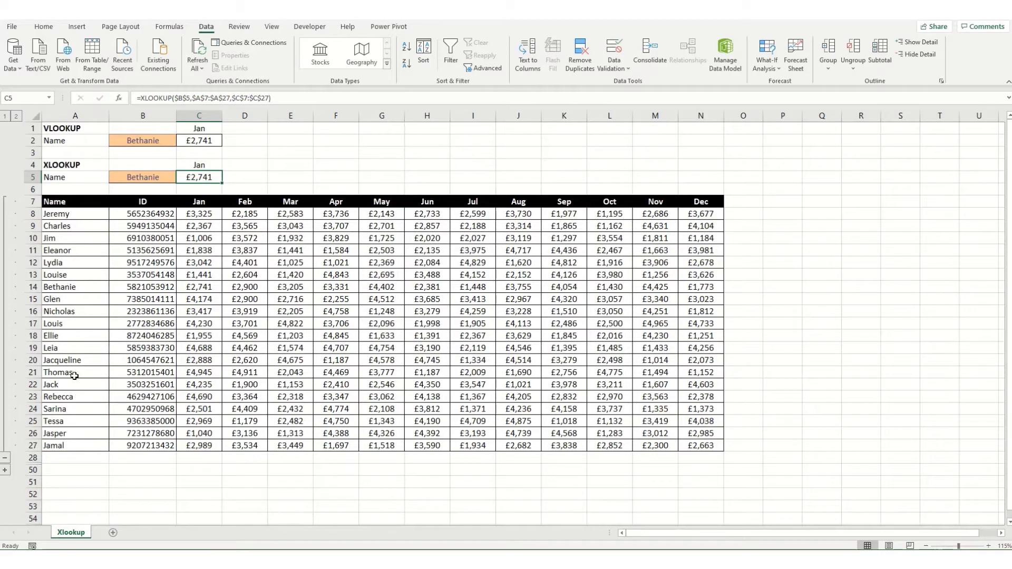
- Delete Bethanie's name from A14 to test the lookups, then undo the deletion
left_click(65, 287)
key("Delete")
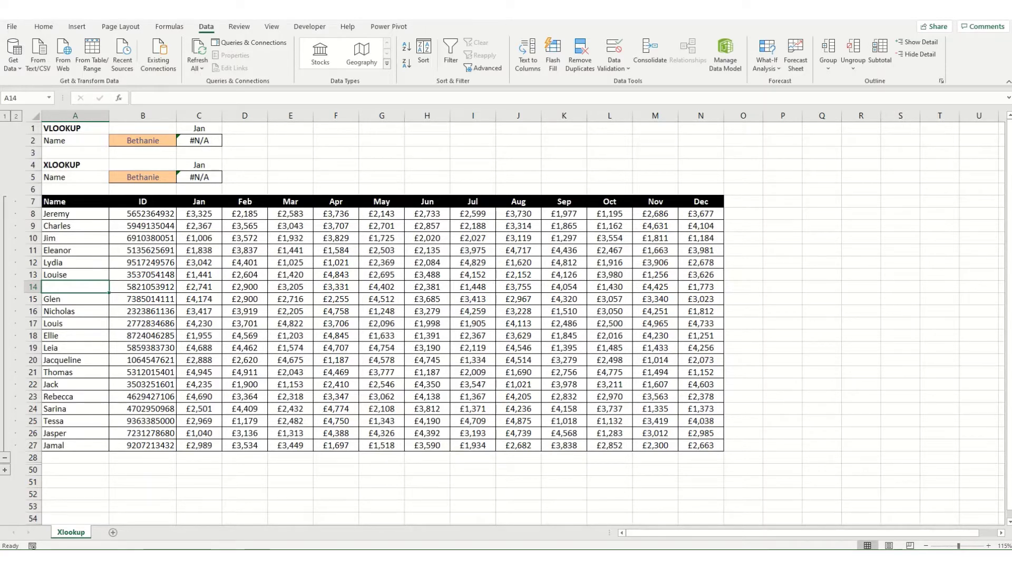
key("ctrl+z")
- Add "Error" as the if-not-found argument to C5's XLOOKUP
left_click(198, 177)
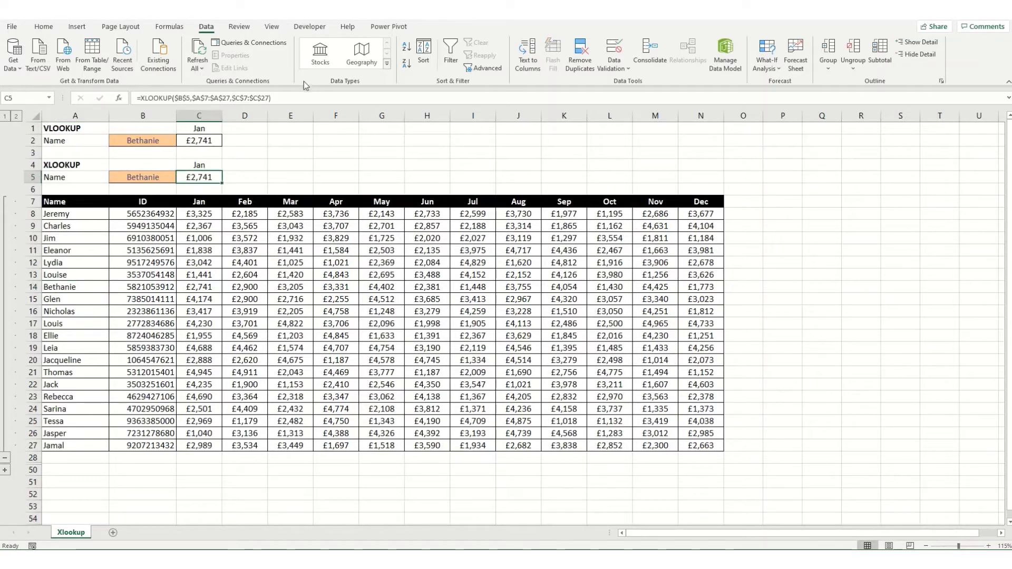
left_click(269, 99)
type(",\"")
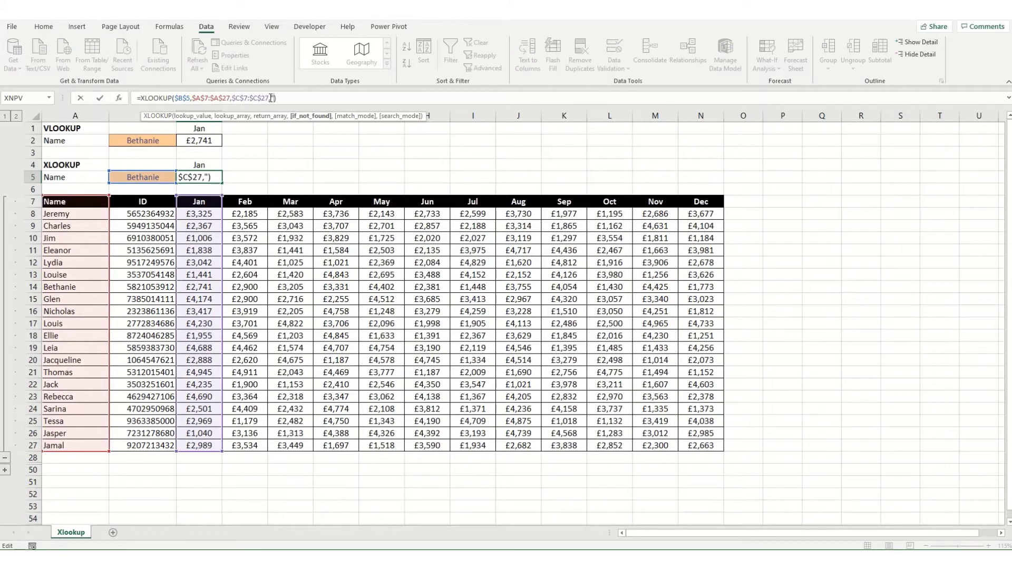
type("Error")
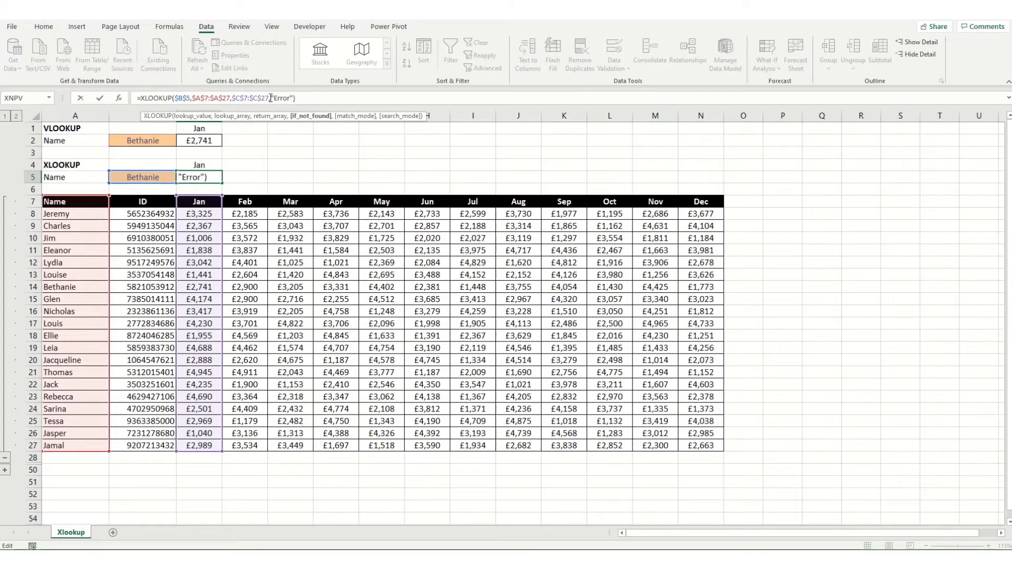
key("Return")
- Clear Bethanie from A14 to test the Error fallback, then restore the name
left_click(63, 291)
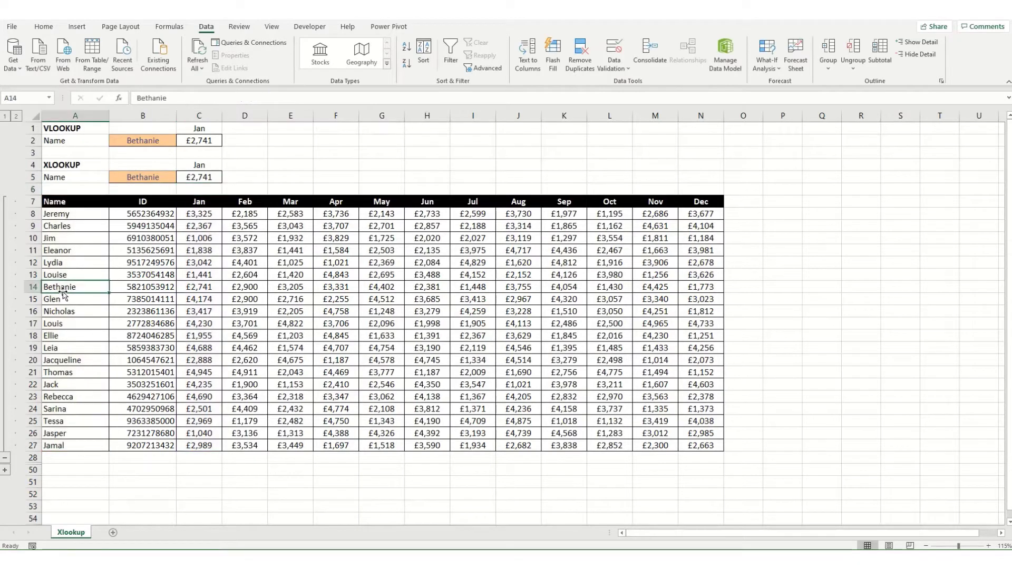
key("Delete")
key("Return")
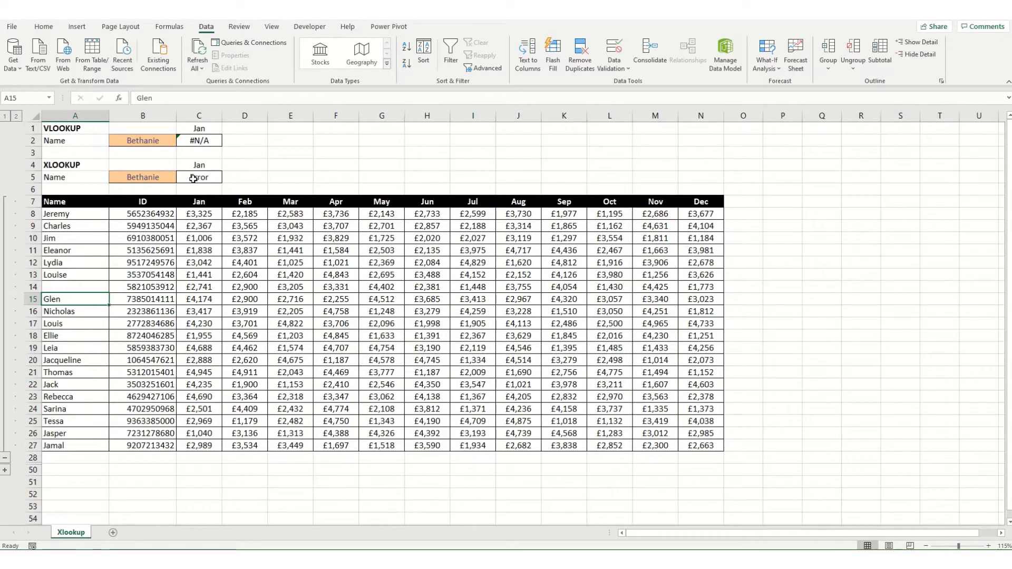
key("ctrl+z")
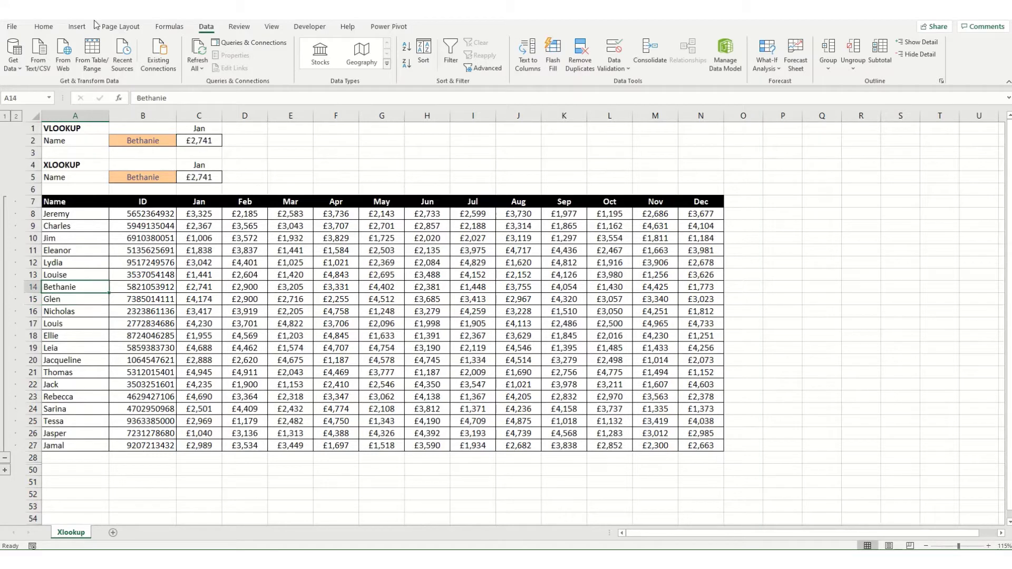
- Set C5's XLOOKUP match mode to 2 – wildcard character match
left_click(199, 177)
left_click(293, 98)
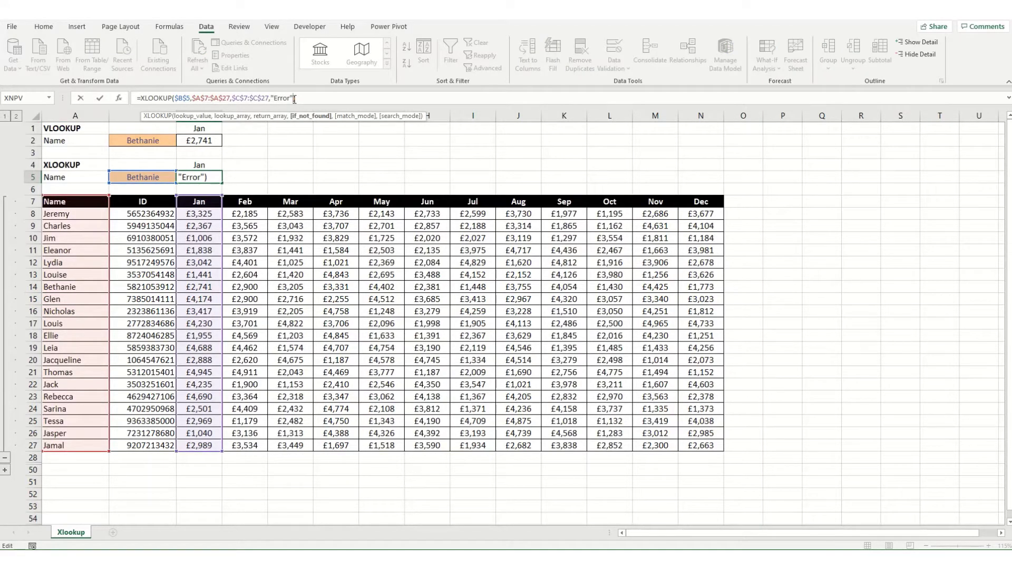
type(",")
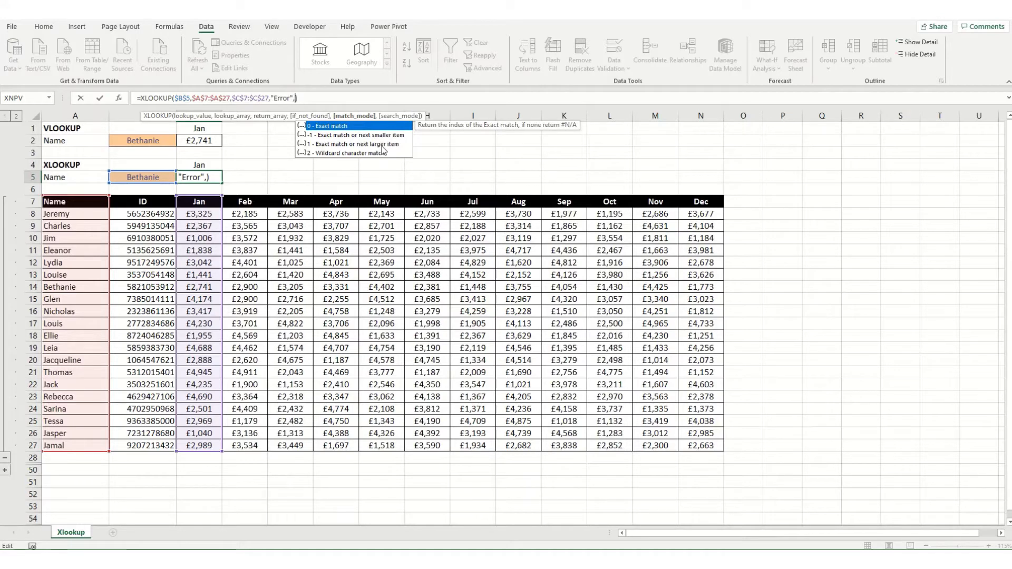
left_click(317, 153)
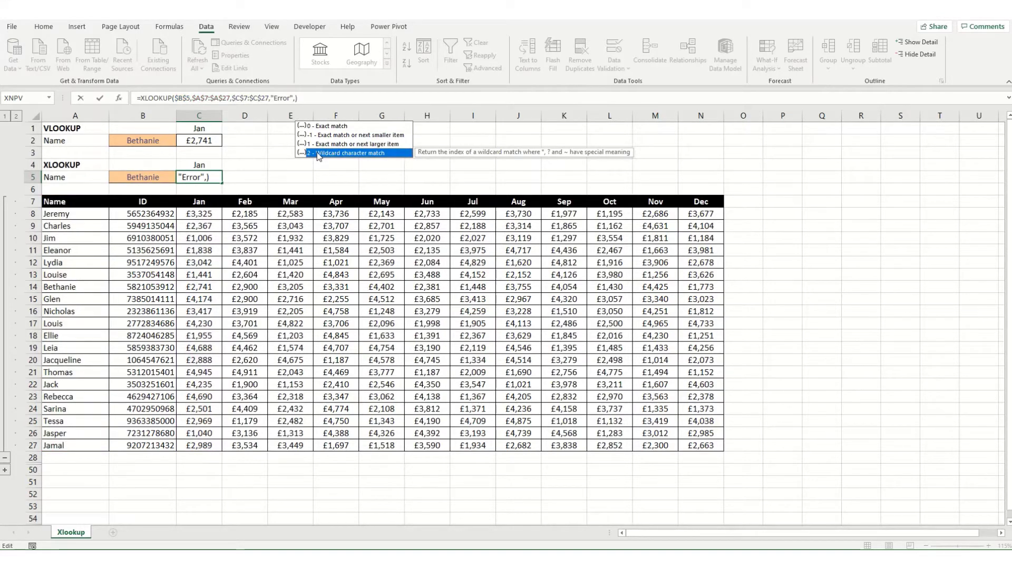
double_click(318, 153)
key("Return")
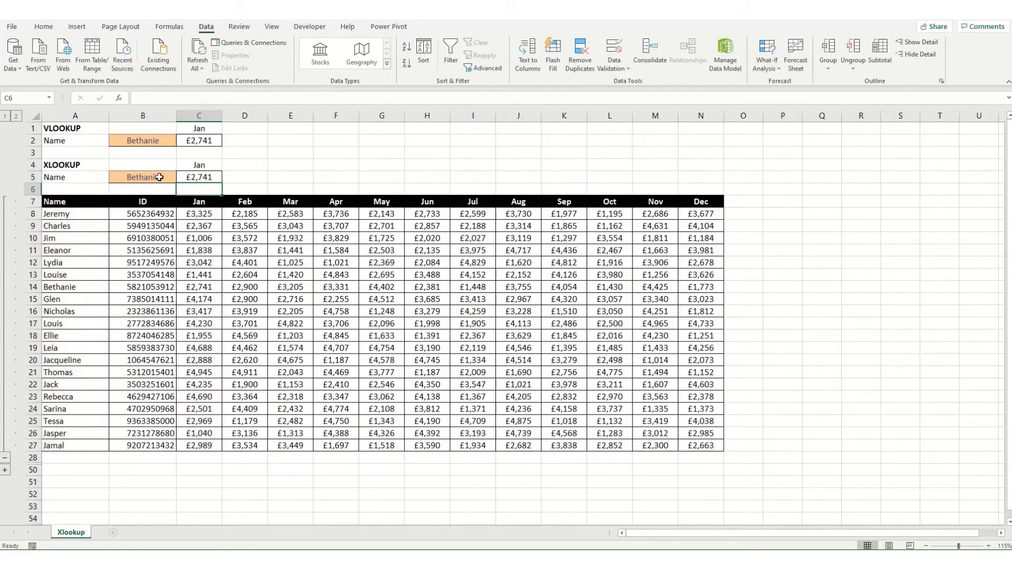
- Enter the wildcard pattern Be* as the lookup name in B5
left_click(159, 178)
type("B")
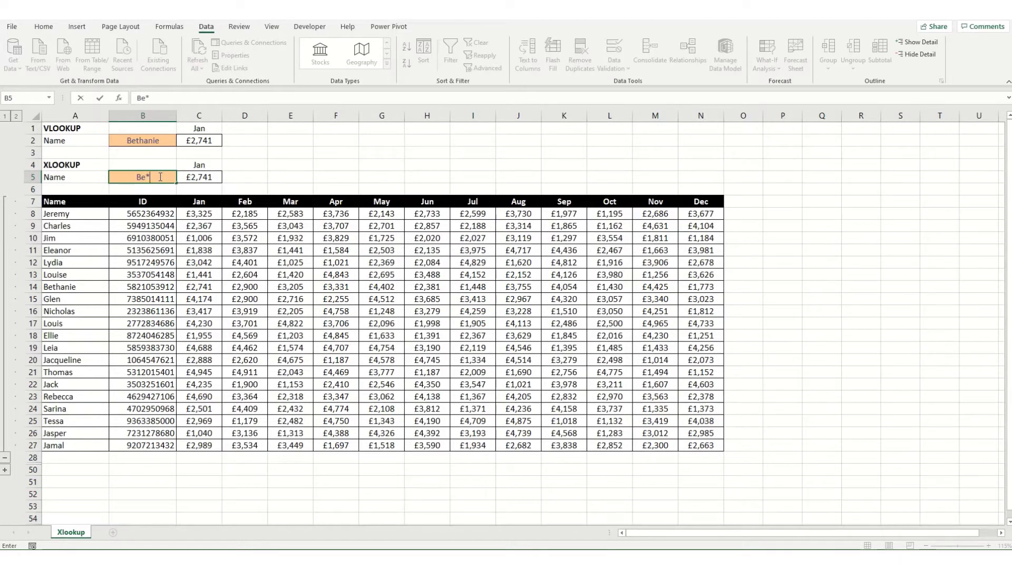
type("e*")
key("Return")
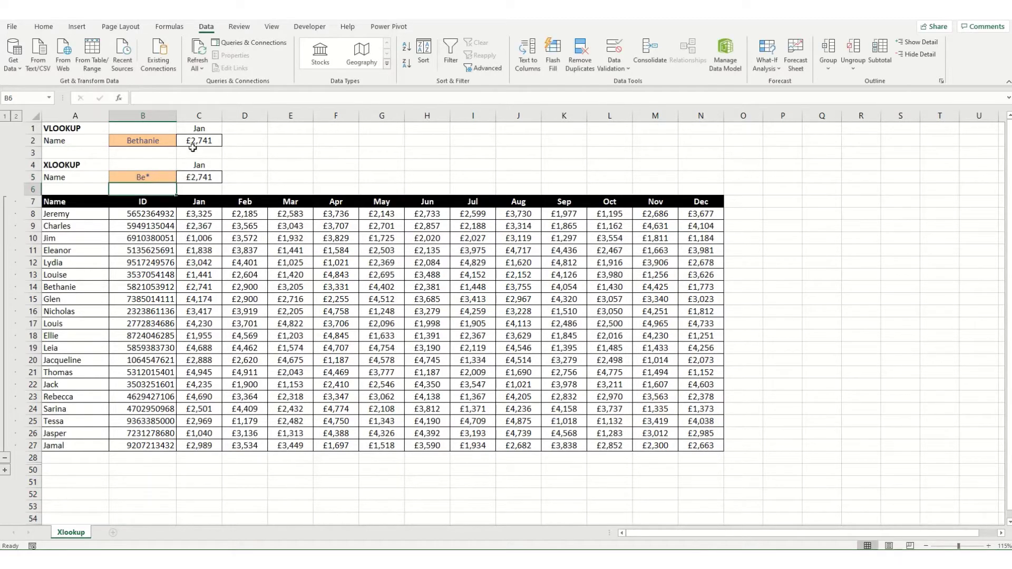
- Replace B5's lookup name with the pattern J?M, so C5 returns Jim's £1,006
double_click(141, 178)
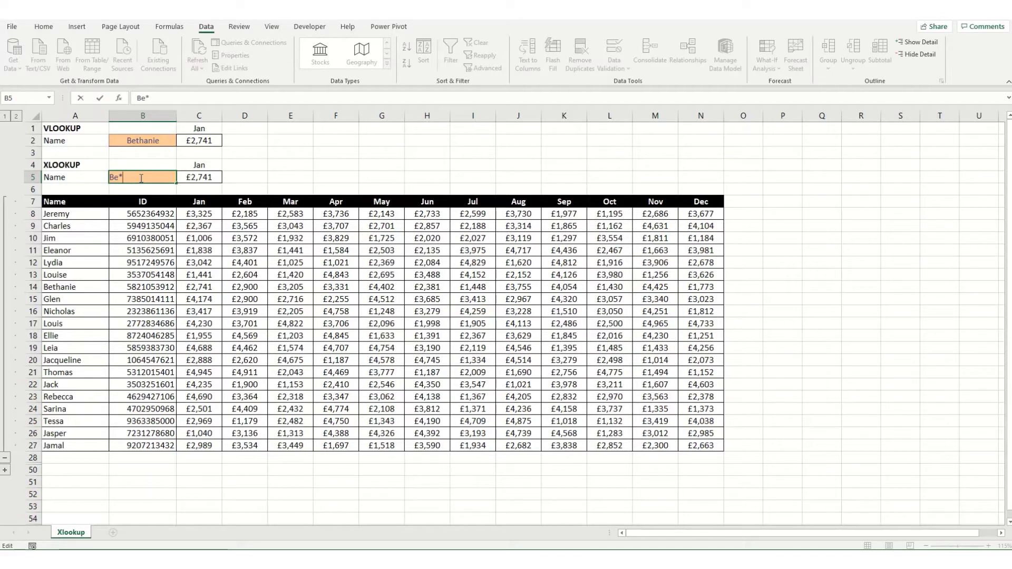
key("BackSpace")
key("BackSpace")
key("BackSpace")
type("J?M")
key("Return")
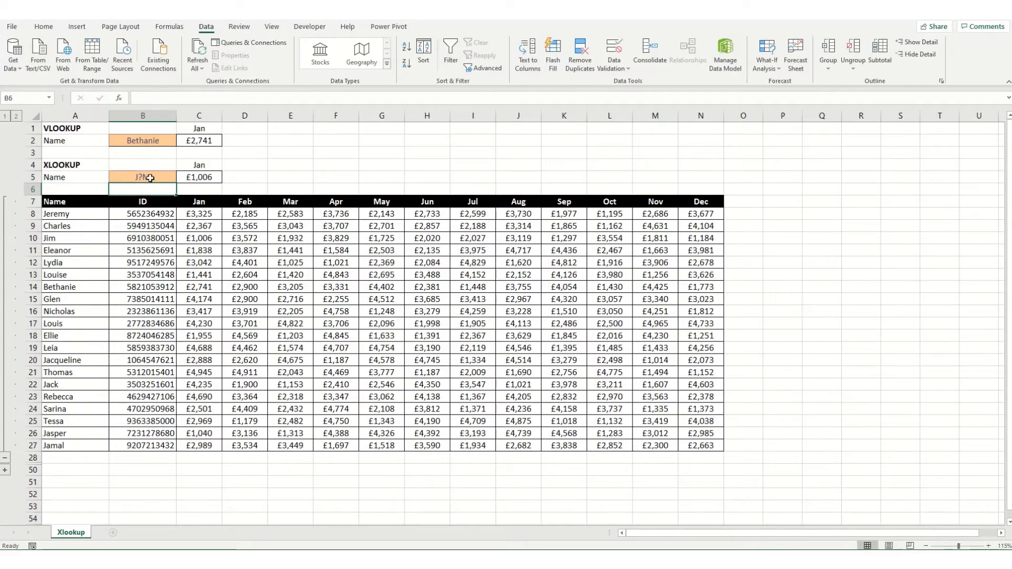
- Strip the "Error" and match-mode arguments, leaving =XLOOKUP($B$5,$A$7:$A$27,$C$7:$C$27)
left_click(202, 175)
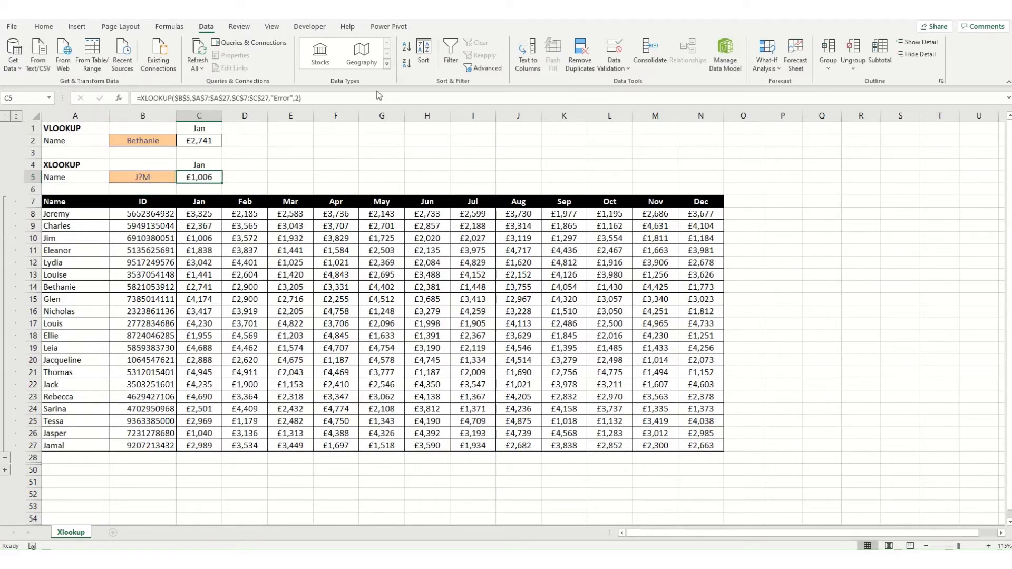
left_click(298, 98)
type(",")
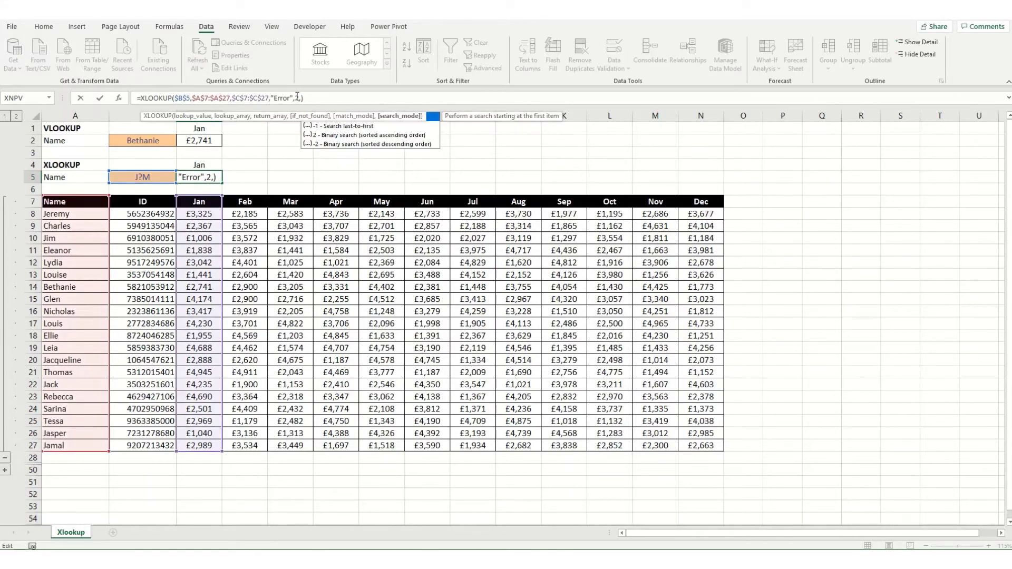
left_click(270, 98)
left_click_drag(270, 99, 302, 99)
key("BackSpace")
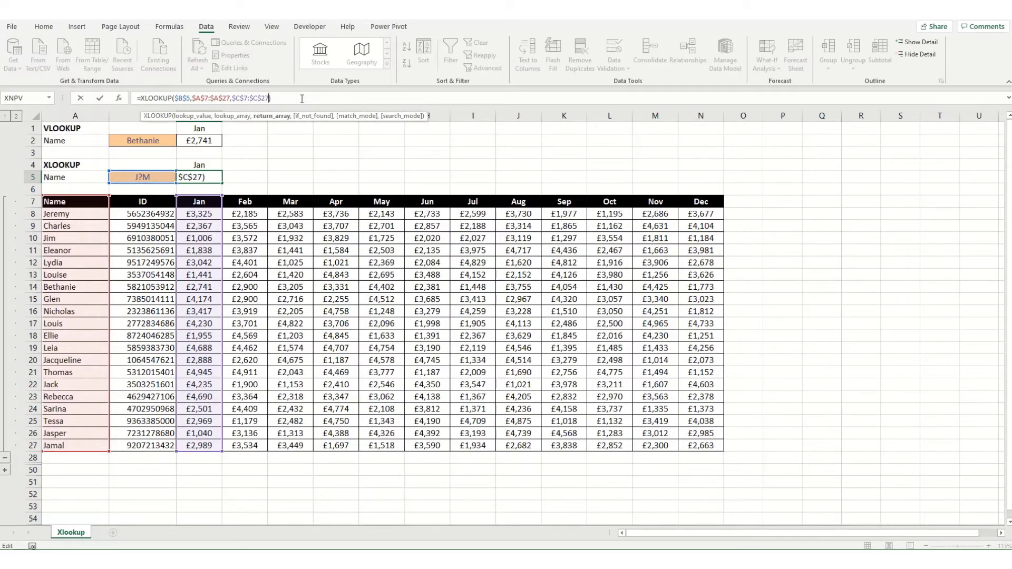
- Enter Bethanie as the lookup name in B5, bringing C5 back to £2,741
left_click(144, 177)
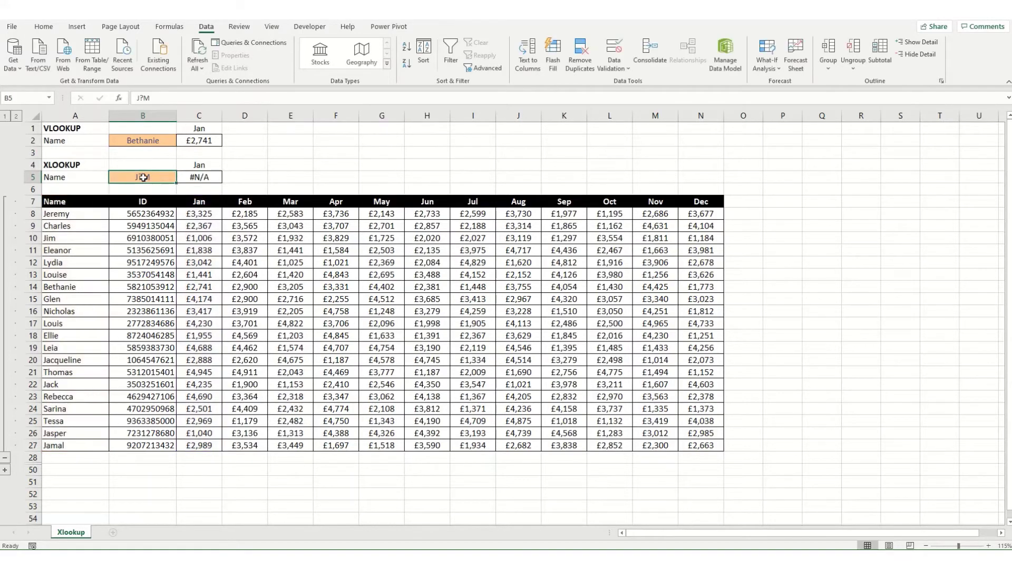
type("Bethanie")
key("Return")
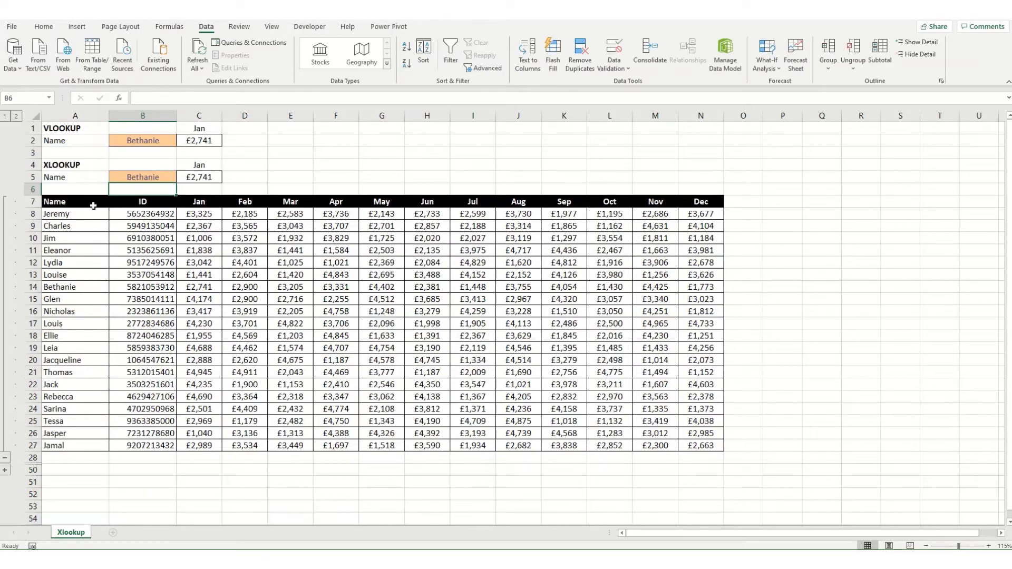
- Copy the names A7:A27 into column O starting at O7
left_click_drag(87, 201, 74, 446)
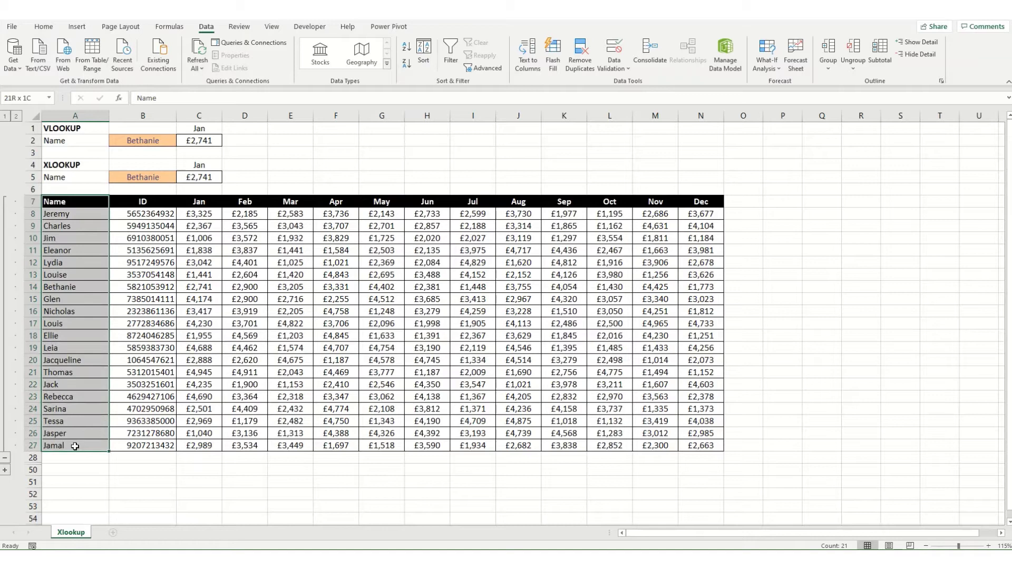
key("ctrl+c")
left_click(744, 201)
key("ctrl+v")
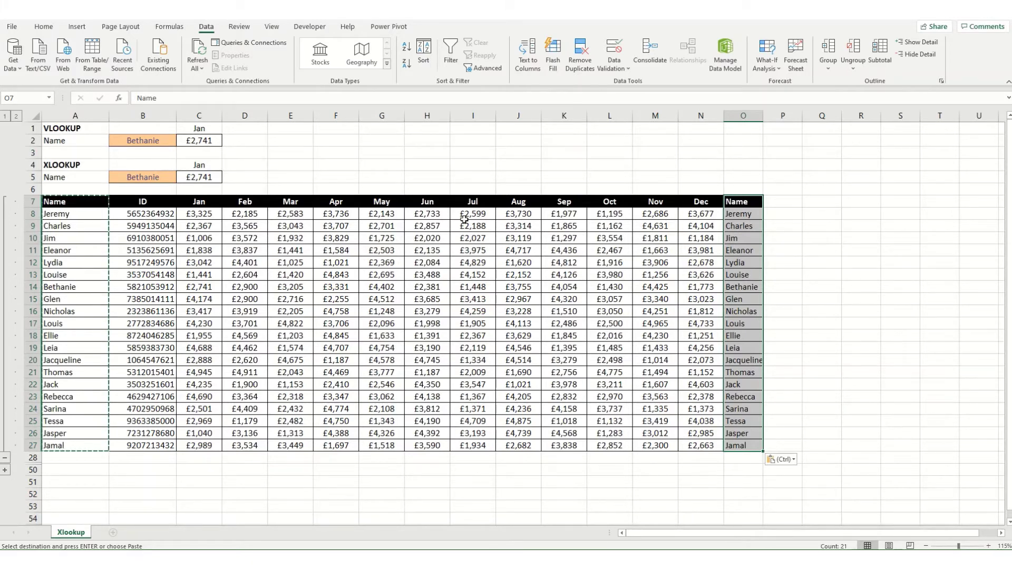
- Point C5's XLOOKUP lookup range at the names copied into column O
left_click(217, 179)
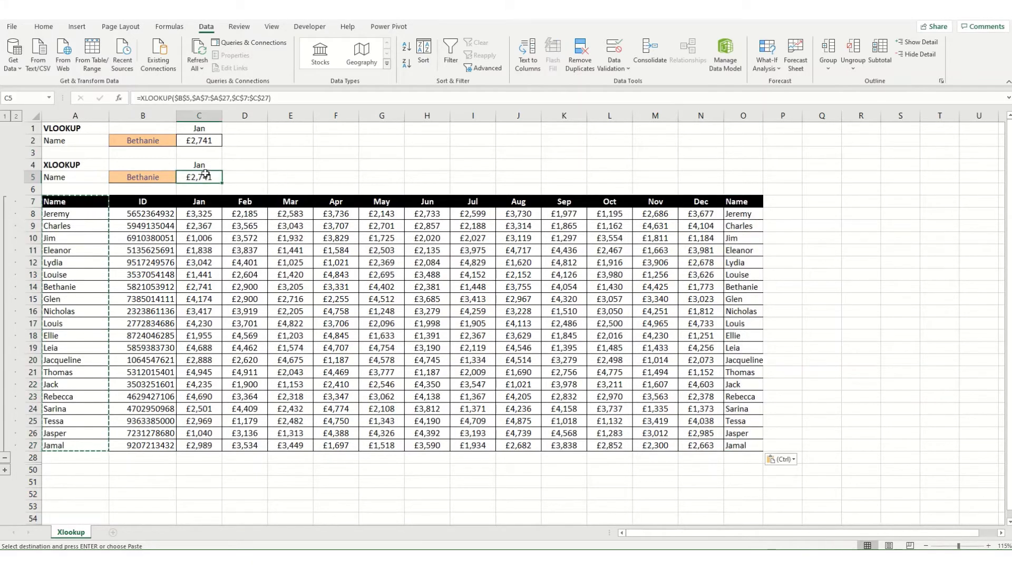
left_click(222, 98)
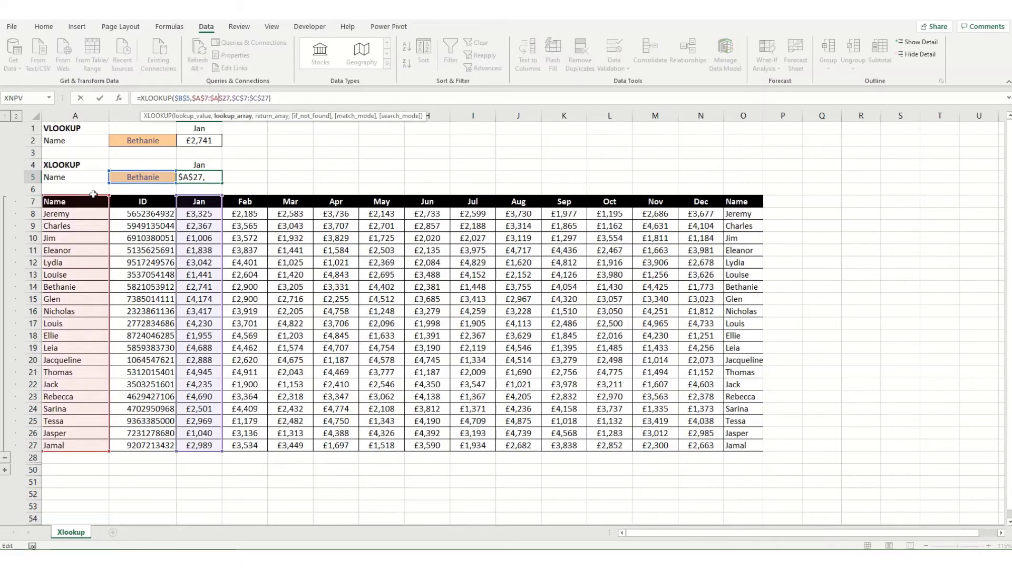
left_click_drag(99, 200, 746, 206)
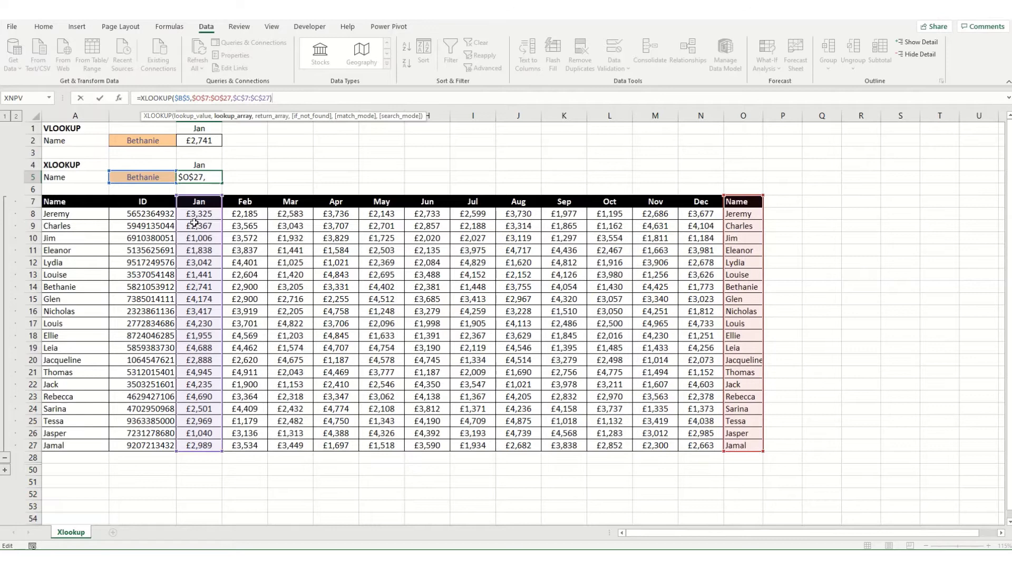
key("Return")
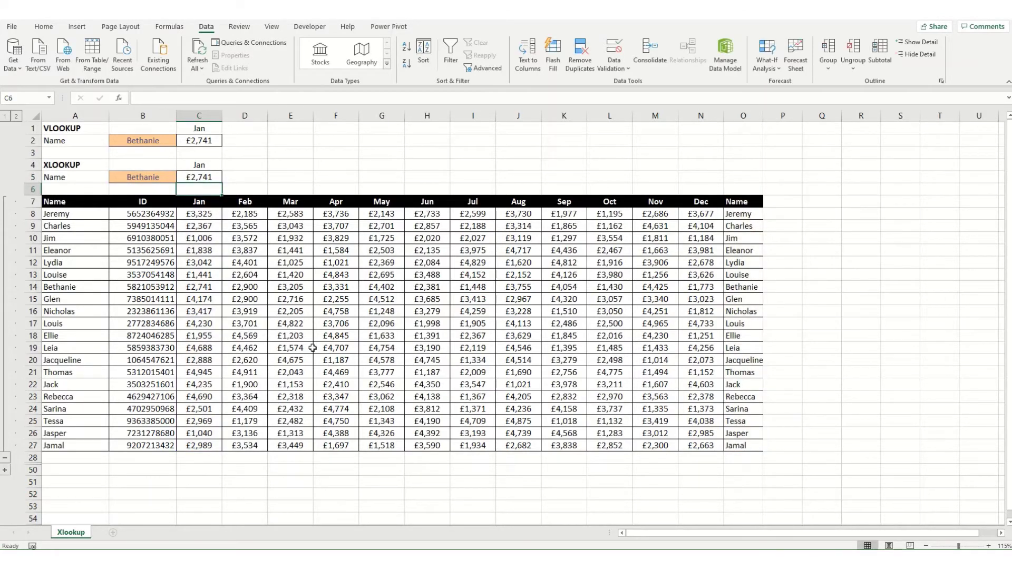
- Shift C5's XLOOKUP return range one column over to Feb
left_click(194, 179)
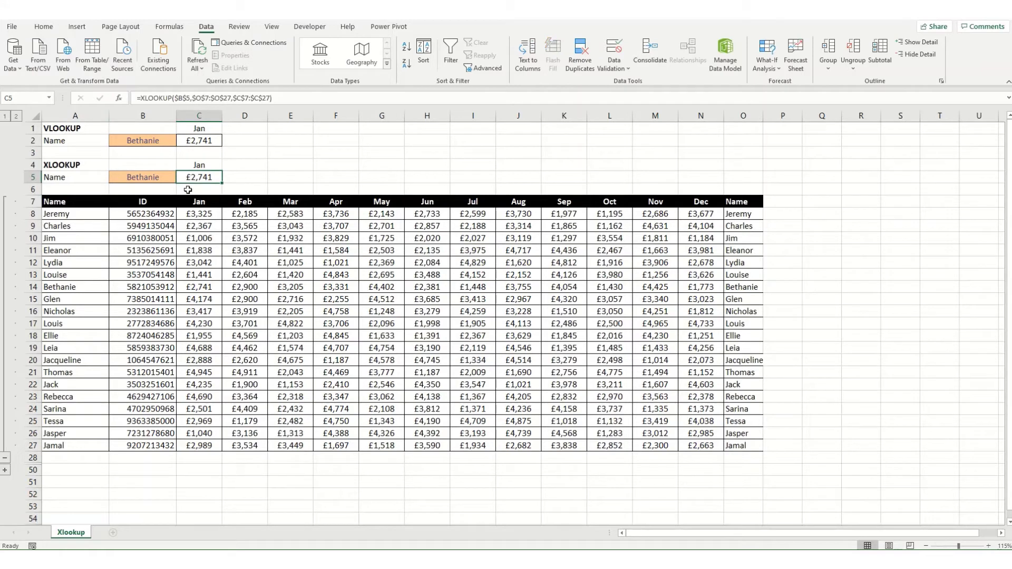
left_click(208, 100)
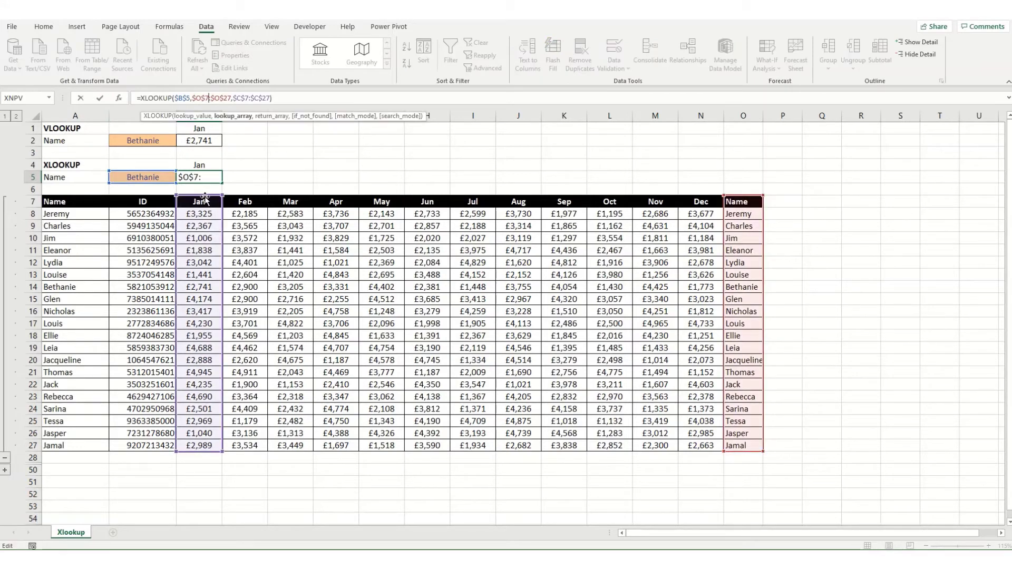
left_click_drag(204, 198, 516, 204)
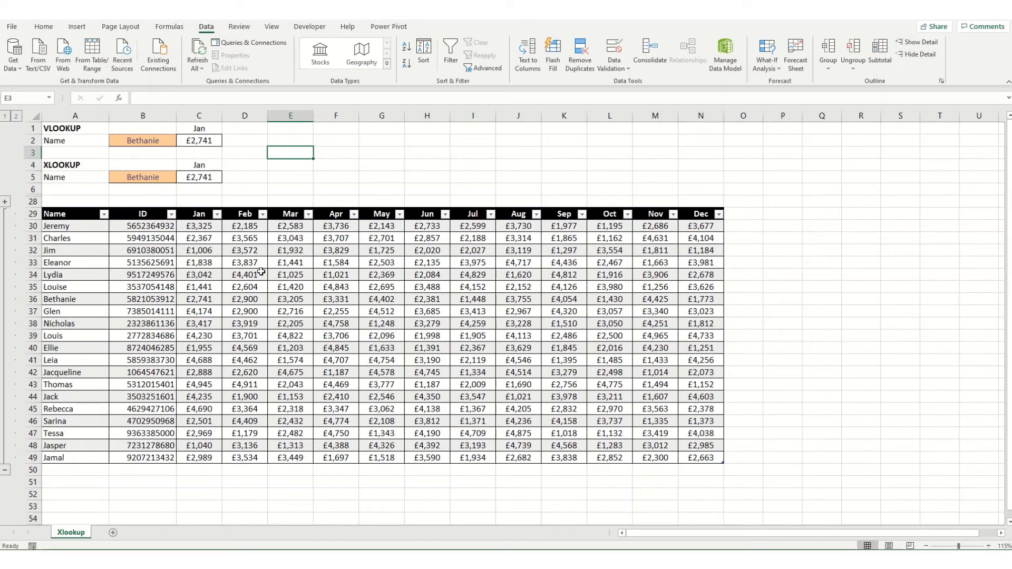
- Replace $A$7:$N$27 in C2's VLOOKUP with Table1, keeping the £2,741 result
left_click(290, 311)
left_click(437, 26)
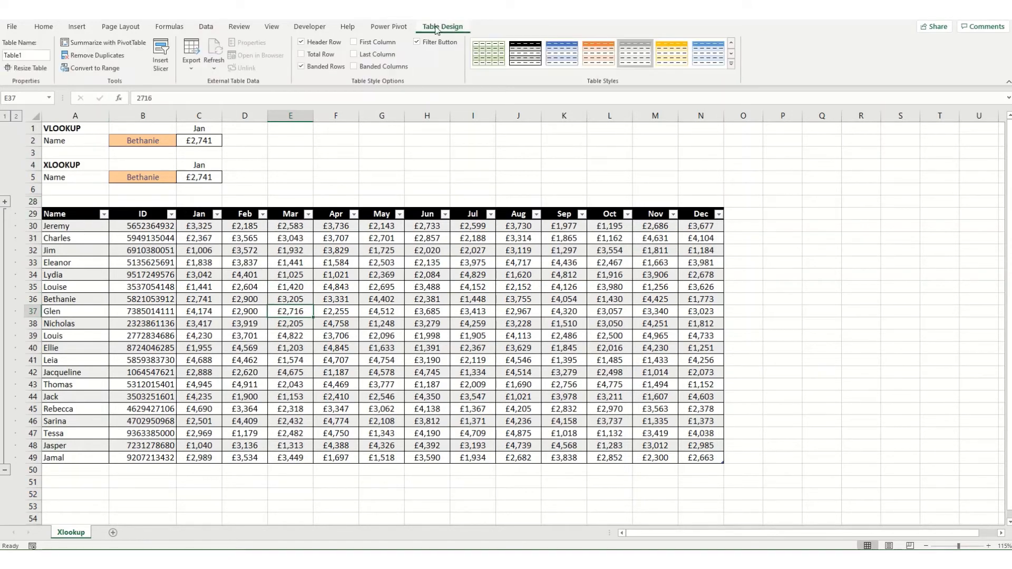
left_click(206, 141)
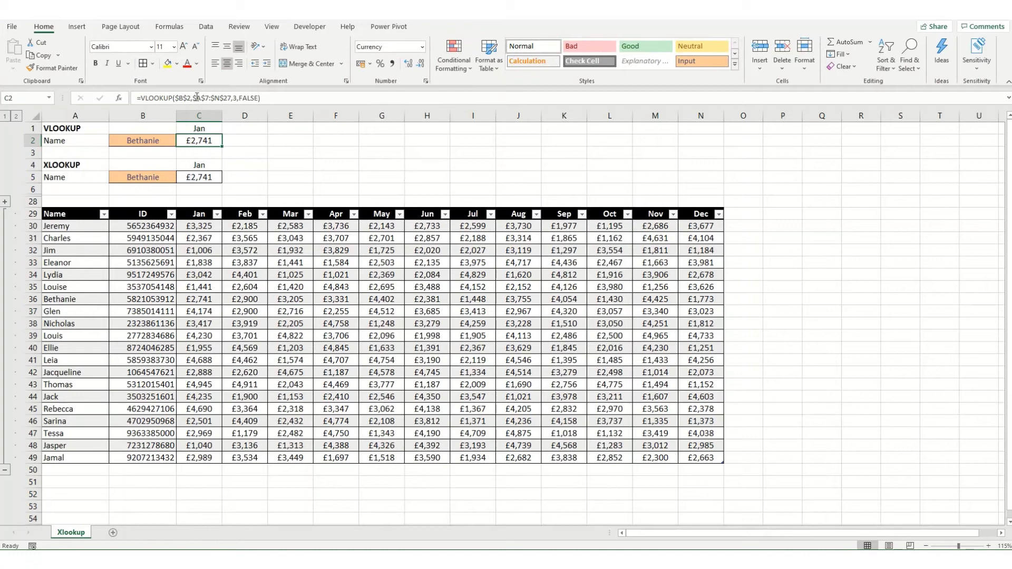
left_click_drag(193, 97, 230, 98)
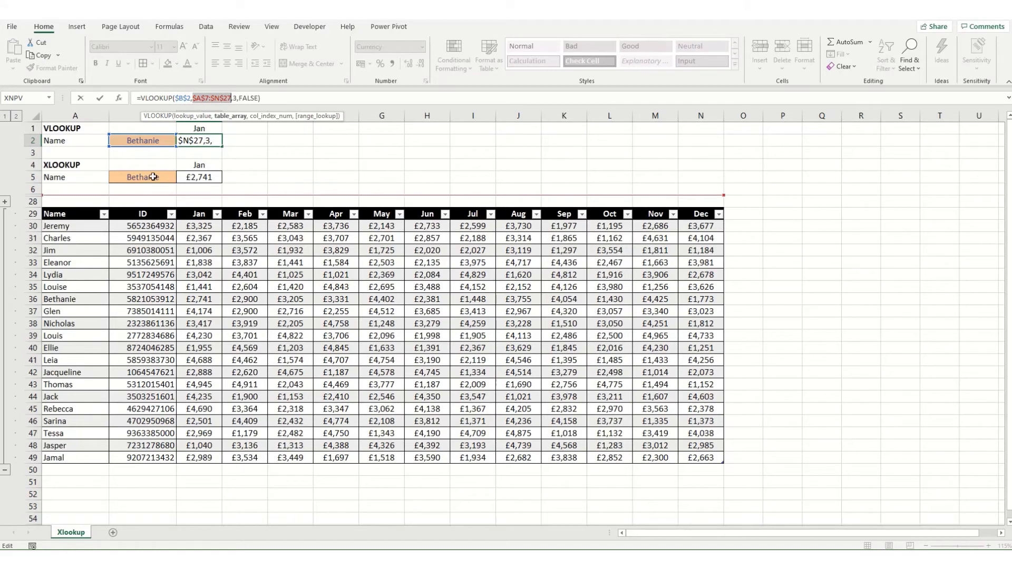
left_click_drag(70, 210, 684, 217)
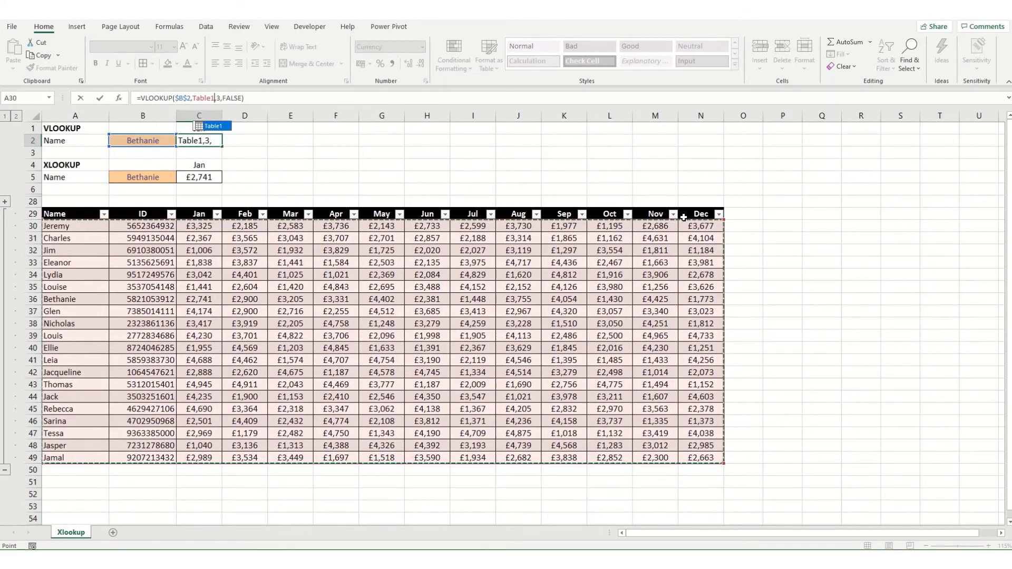
key("Return")
- Swap C5's XLOOKUP ranges $O$7:$O$27 and $C$7:$C$27 for Table1[Name] and Table1[Jan]
left_click(191, 174)
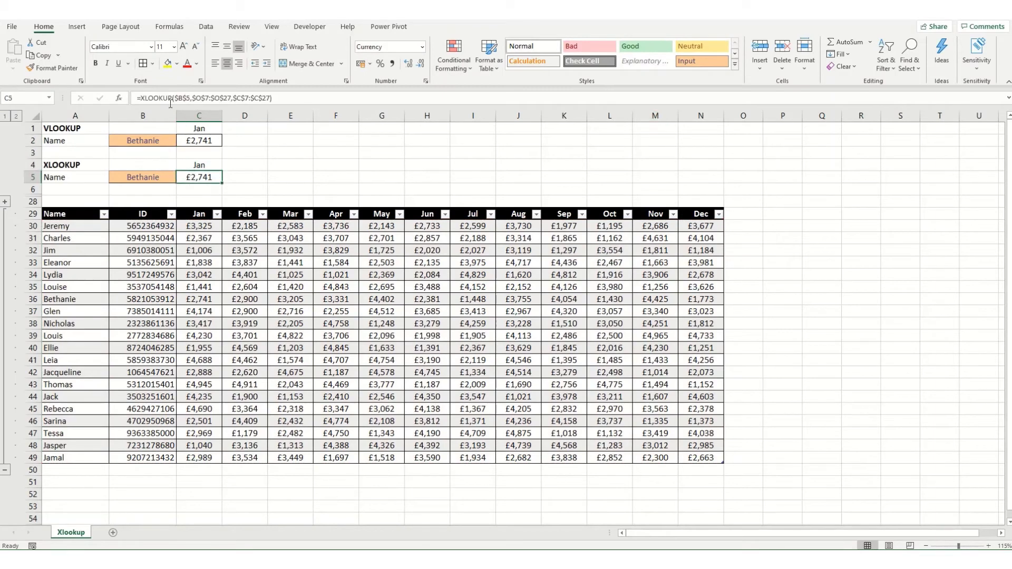
left_click_drag(191, 98, 228, 105)
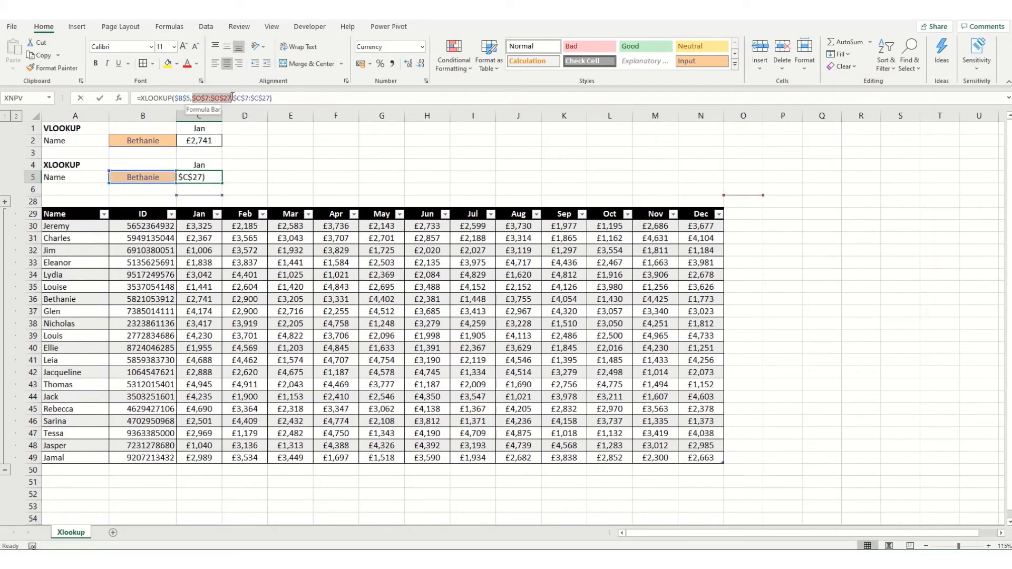
left_click(85, 208)
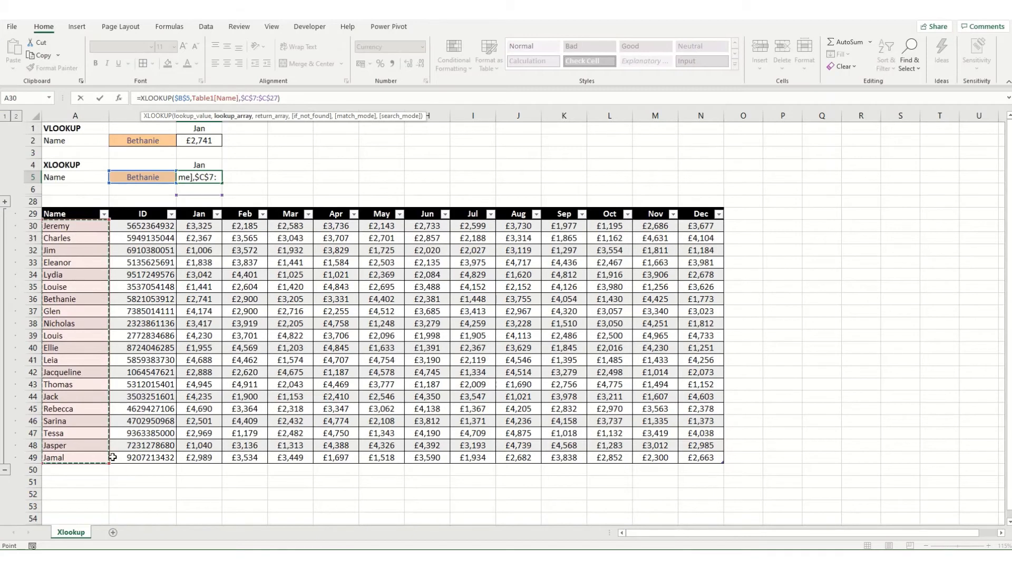
left_click_drag(241, 98, 278, 98)
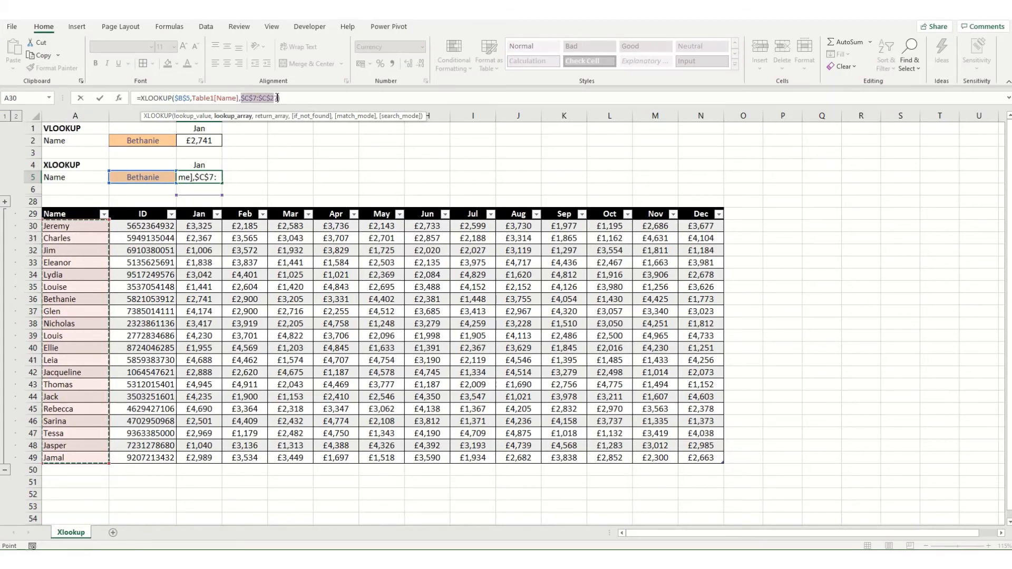
left_click(195, 209)
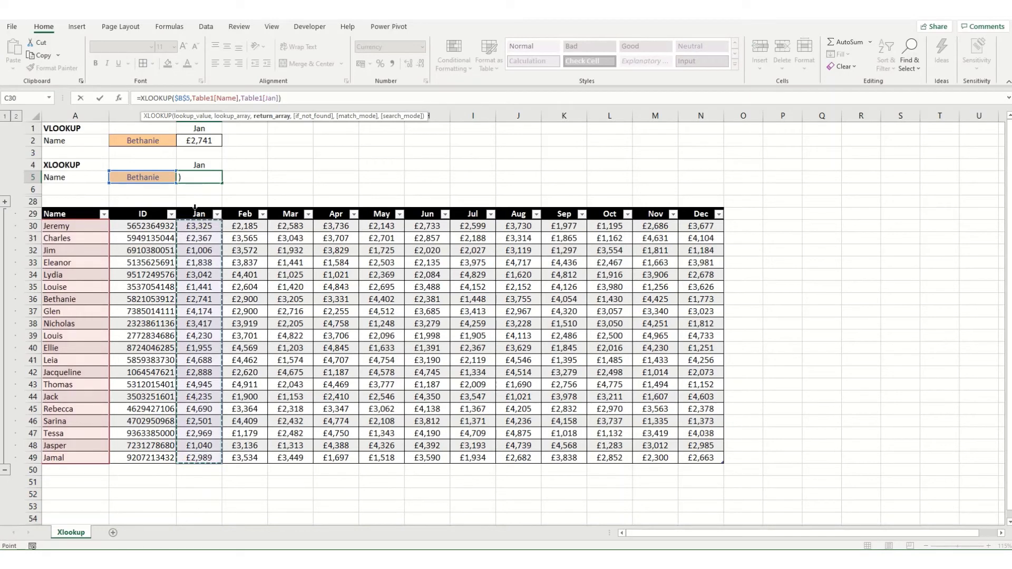
key("Return")
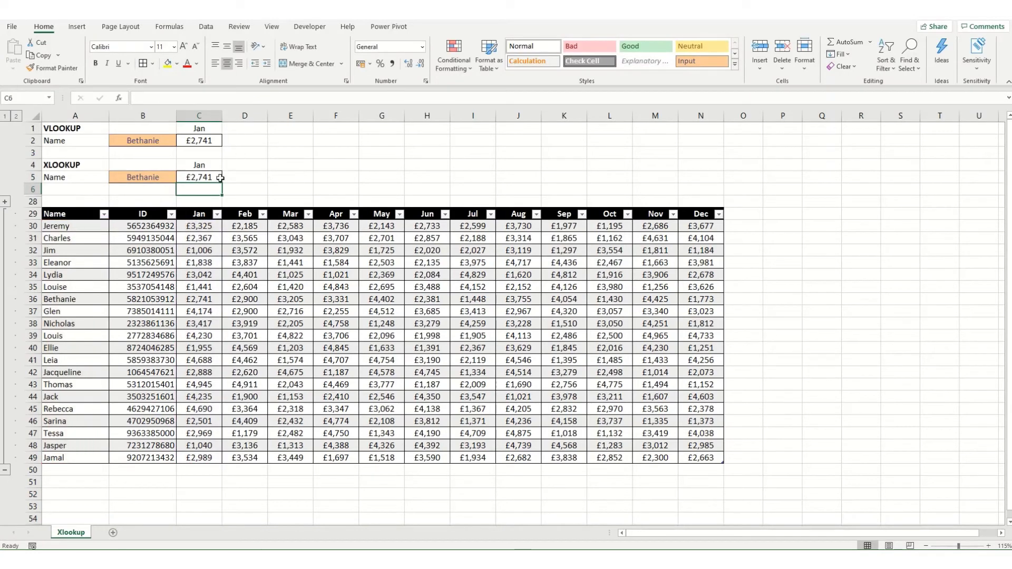
left_click(202, 176)
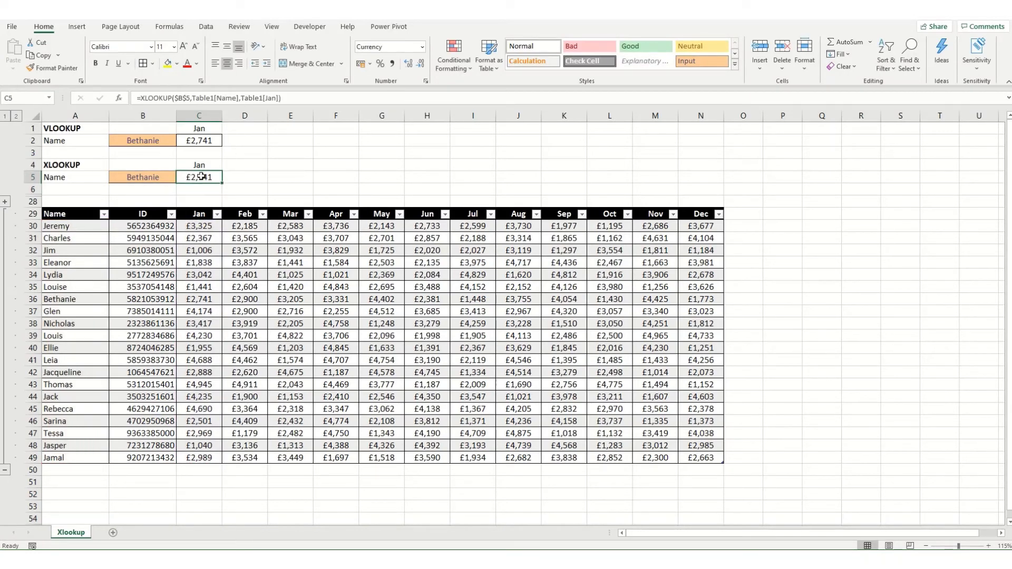
- Change C5's XLOOKUP return column from Table1[Jan] to Table1[Aug], now showing £3,755
double_click(271, 97)
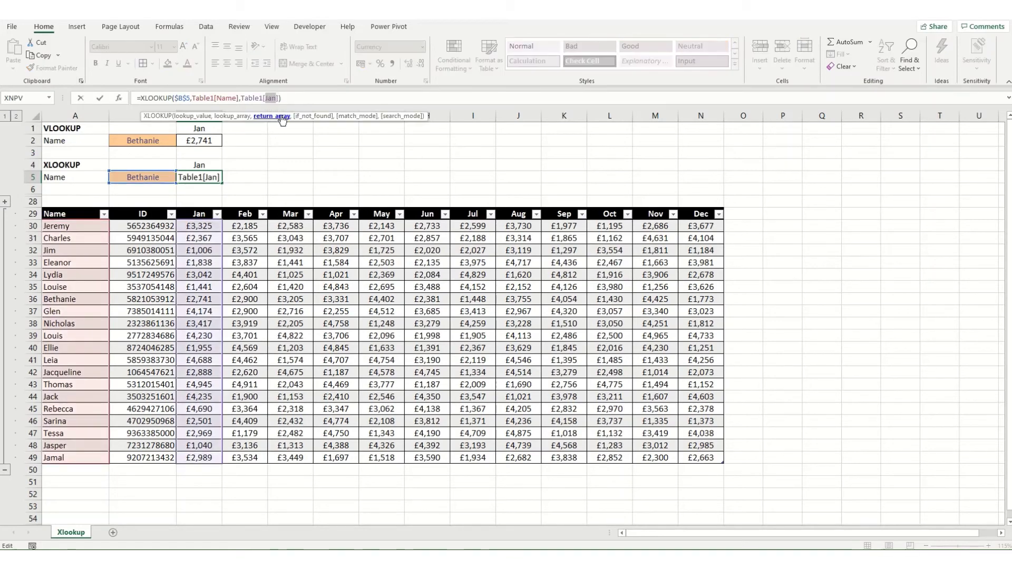
key("BackSpace")
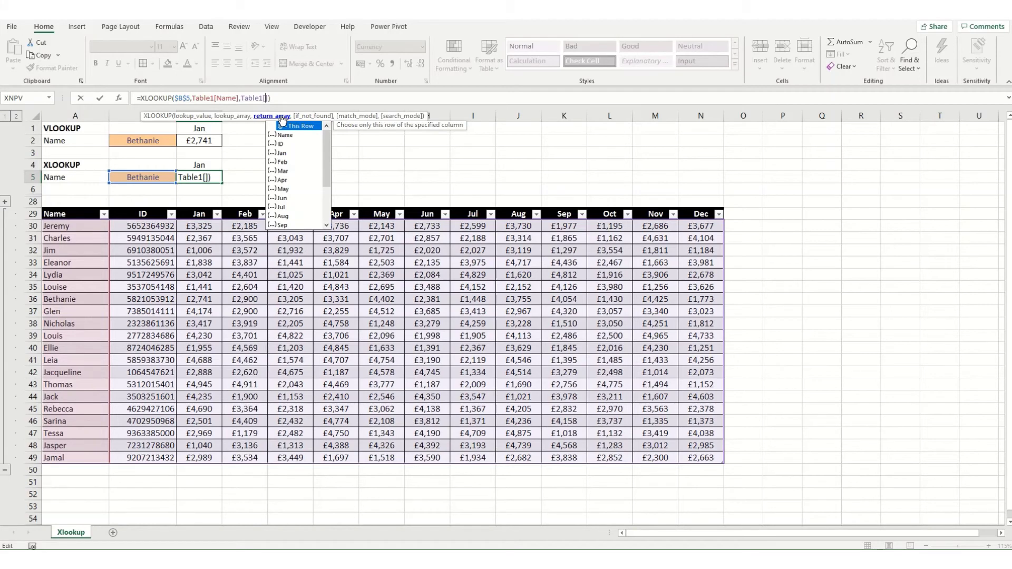
scroll(299, 185, "down", 2)
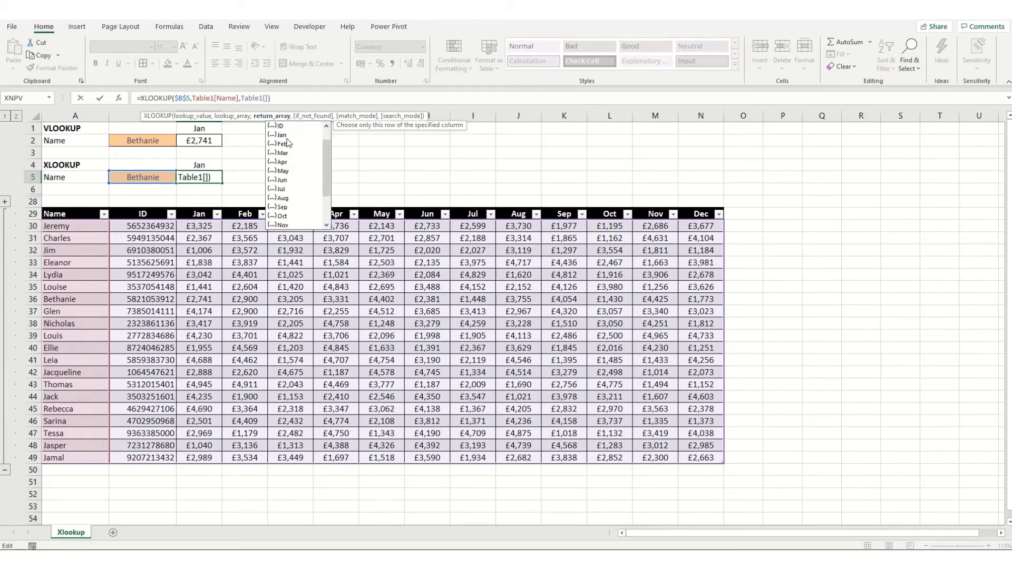
scroll(298, 184, "up", 2)
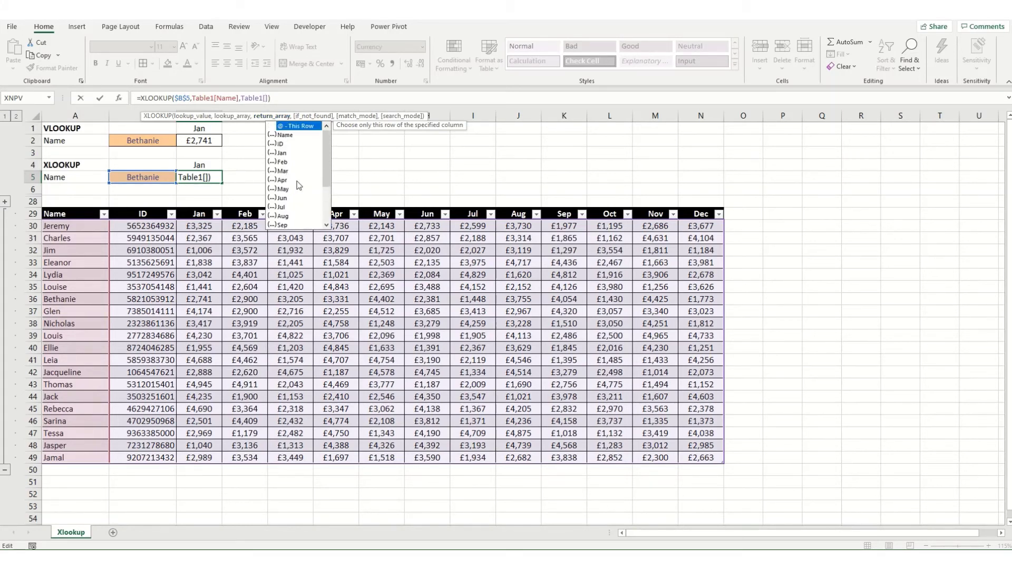
left_click(285, 179)
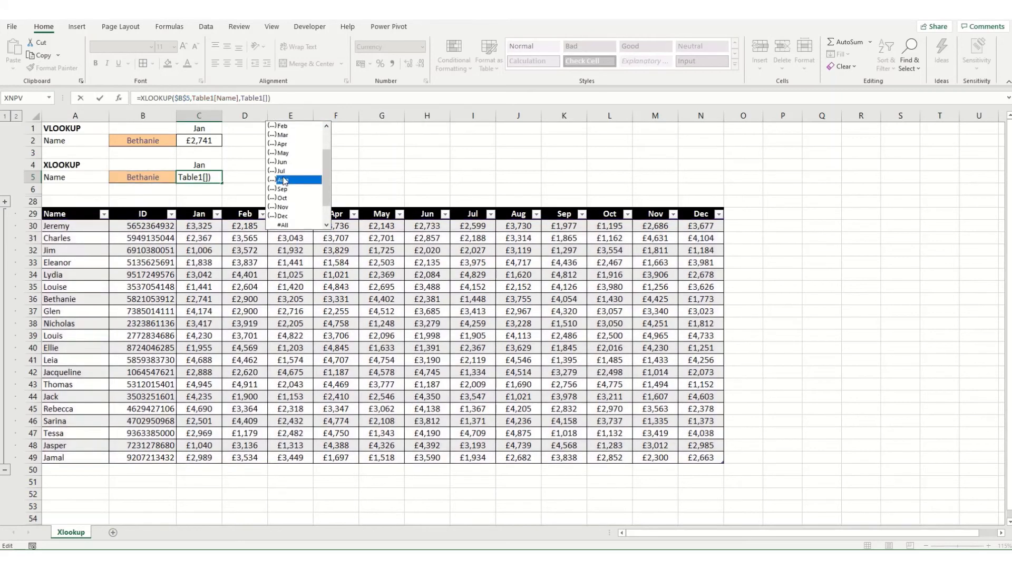
double_click(283, 179)
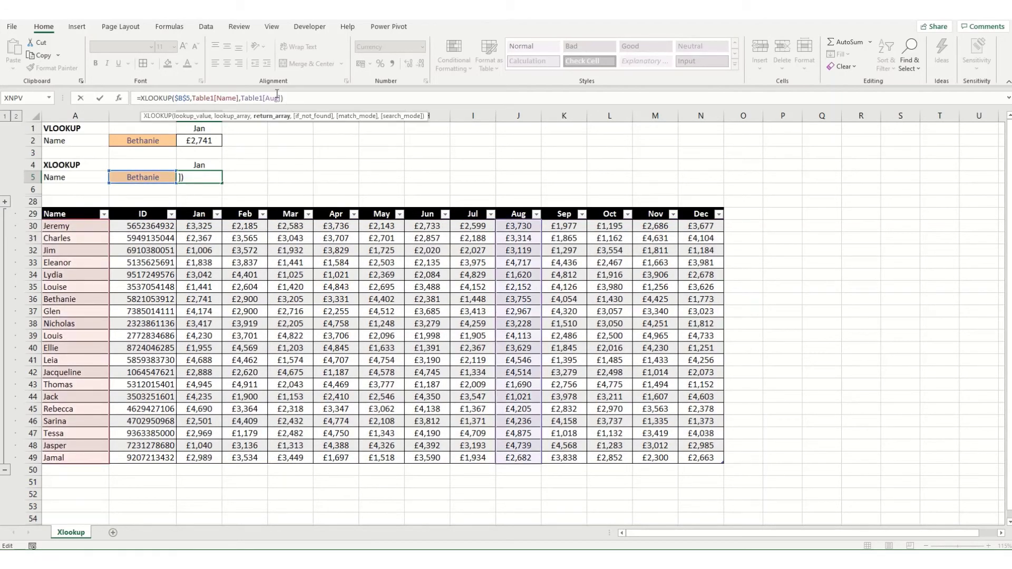
key("Tab")
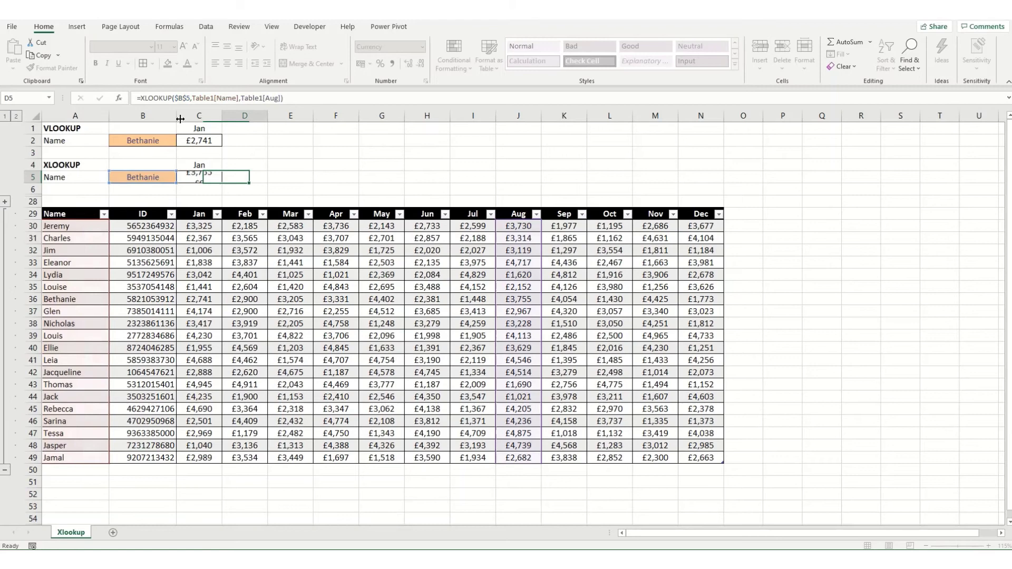
left_click(201, 171)
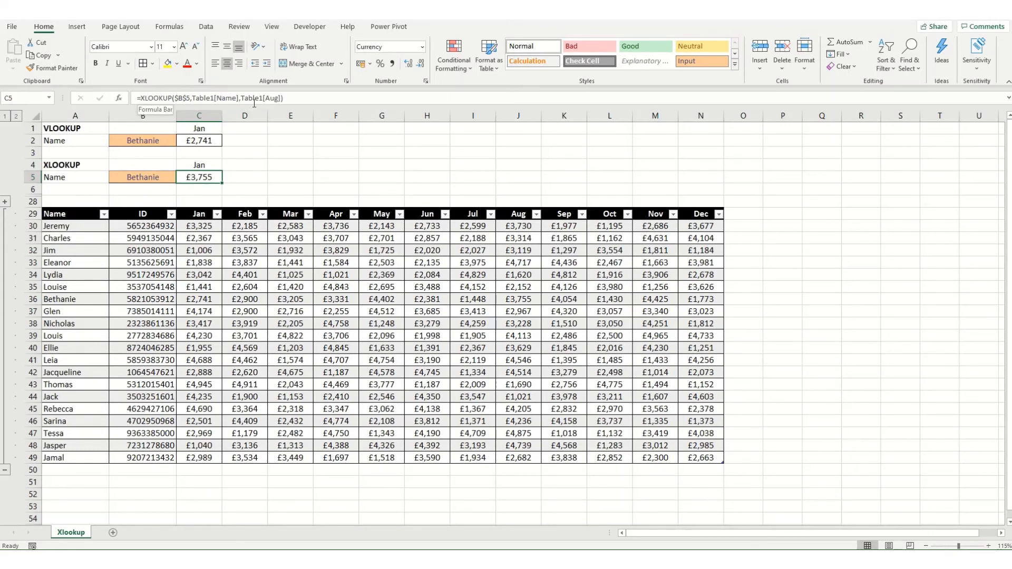
left_click(198, 141)
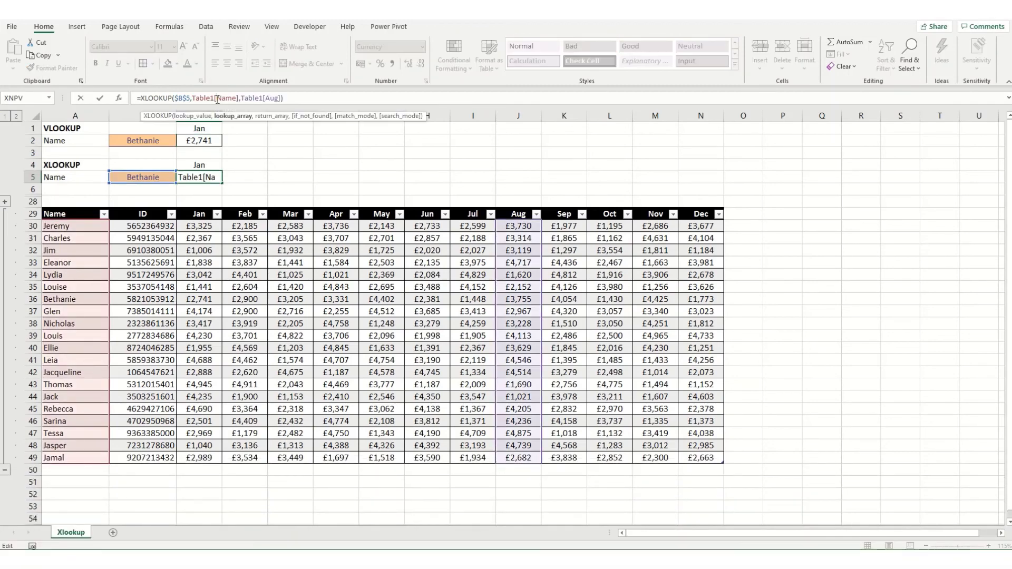
left_click_drag(217, 99, 243, 93)
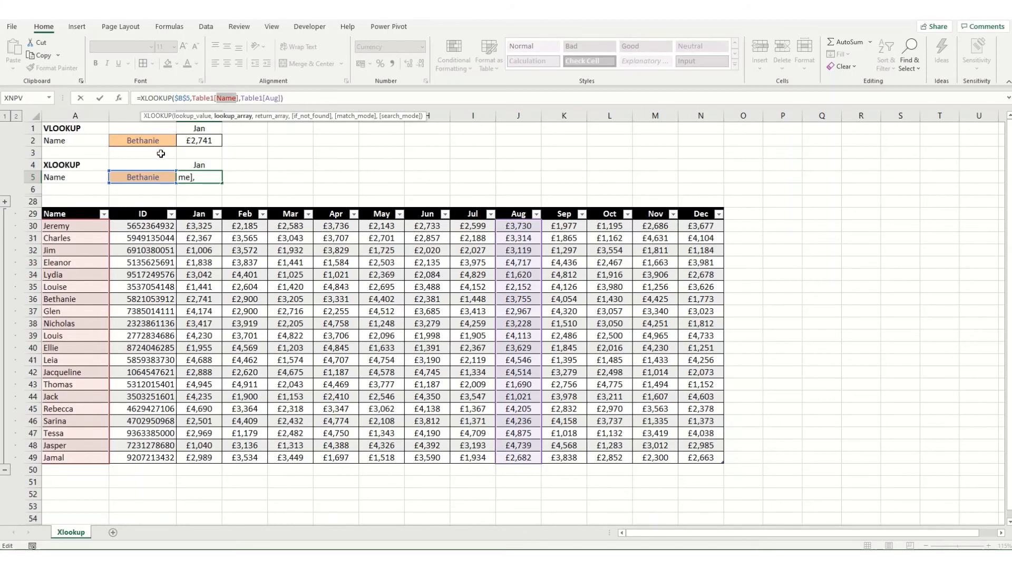
key("ctrl+Return")
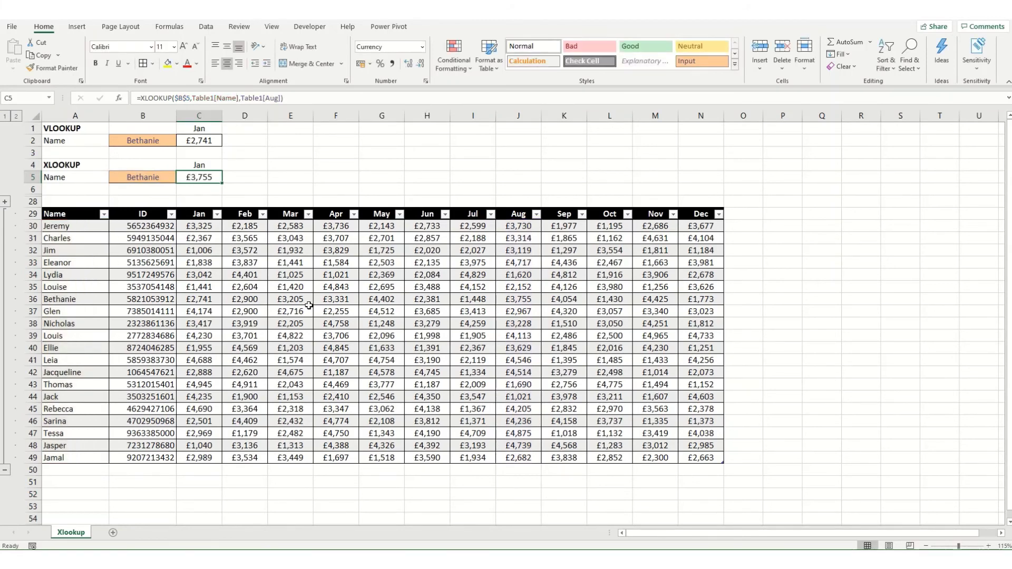